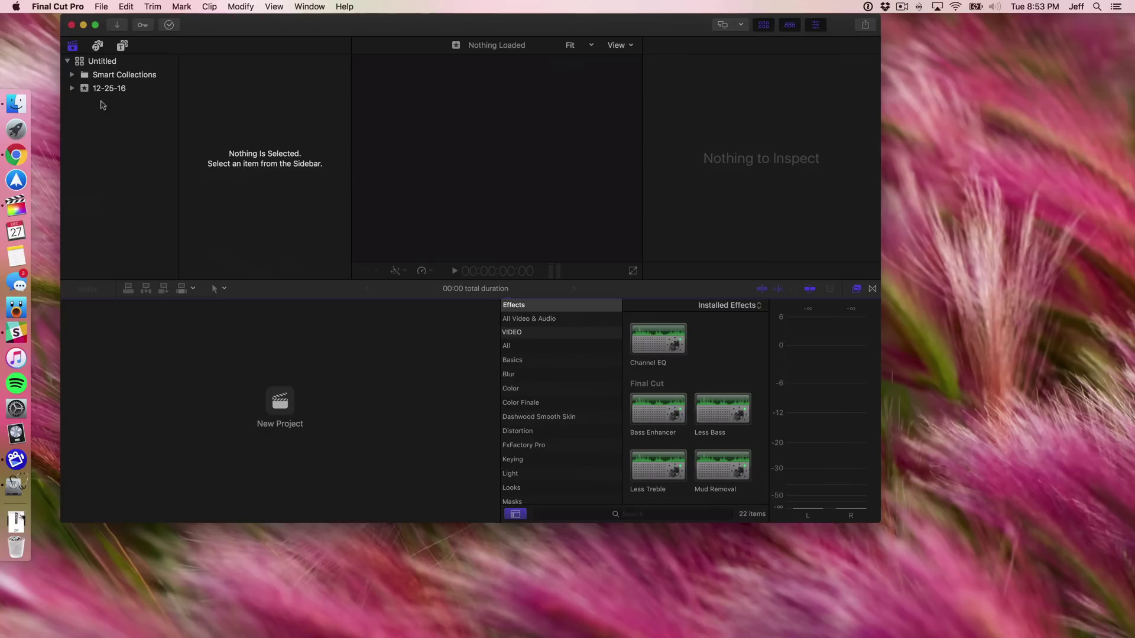
Start a new library named 'Test Library' with Daisy's Library share as the destination.
{"action": "left_click", "coordinate": [104, 7]}
{"action": "mouse_move", "coordinate": [121, 21]}
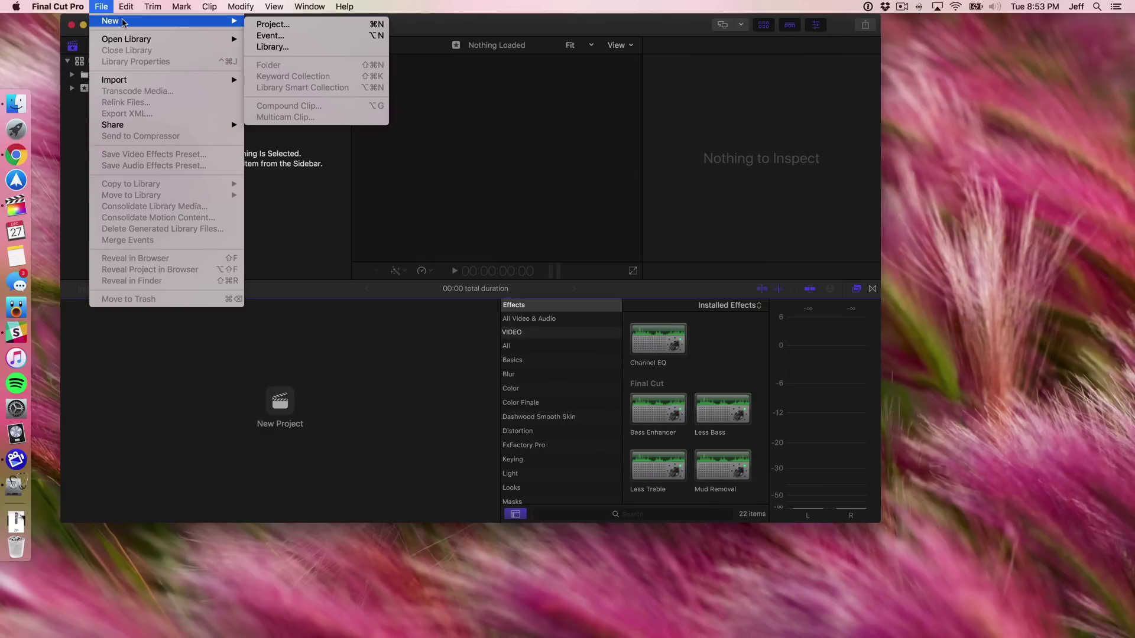
{"action": "left_click", "coordinate": [273, 47]}
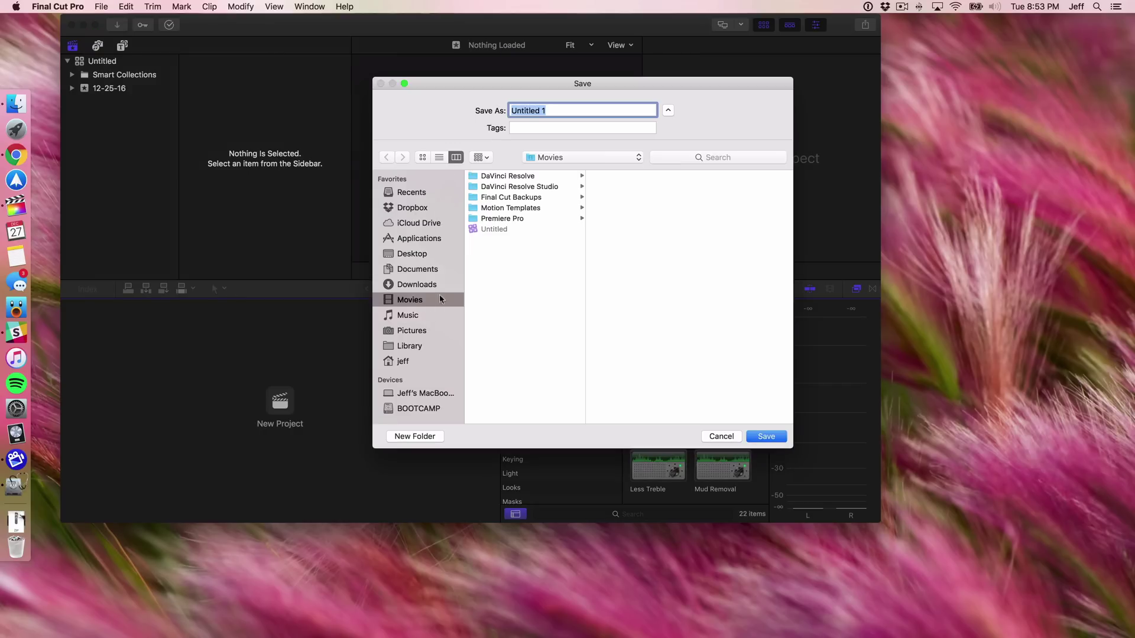
{"action": "scroll", "coordinate": [429, 332], "scroll_direction": "down", "scroll_amount": 2}
{"action": "scroll", "coordinate": [428, 332], "scroll_direction": "down", "scroll_amount": 4}
{"action": "left_click", "coordinate": [448, 368]}
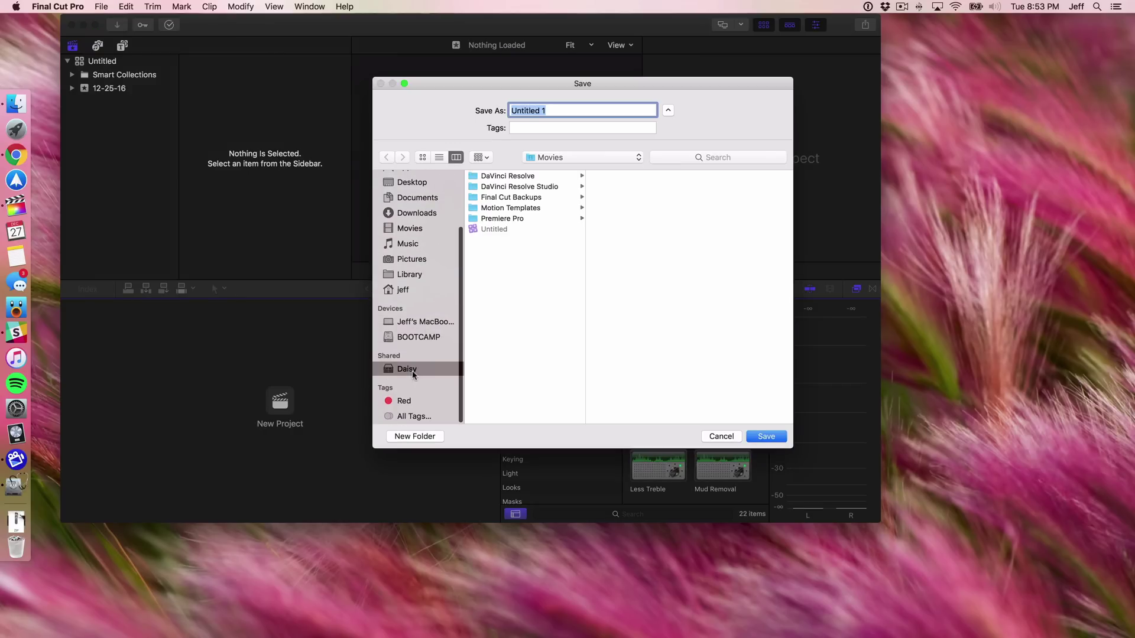
{"action": "left_click", "coordinate": [501, 275]}
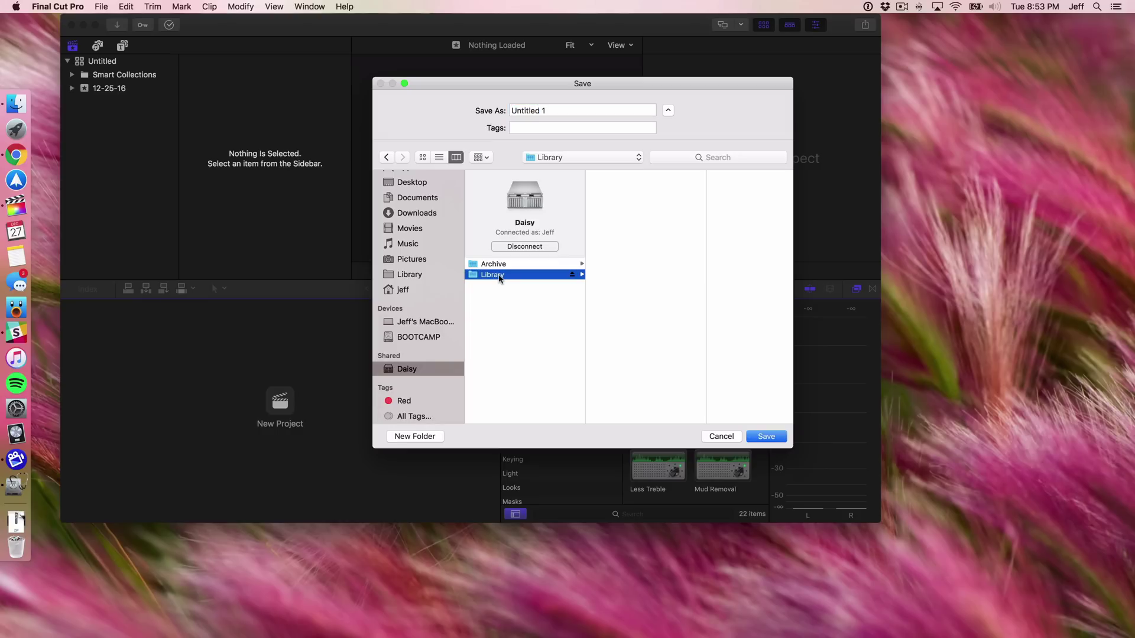
{"action": "left_click", "coordinate": [582, 108]}
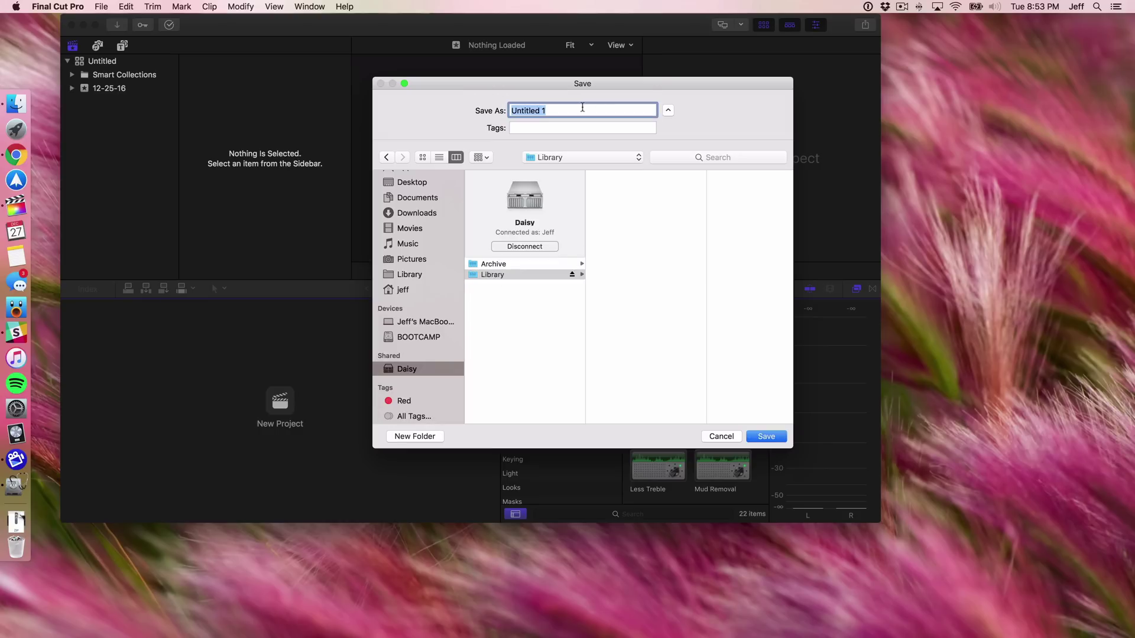
{"action": "type", "text": "Test Library"}
Try saving the new library onto the Daisy NAS Library share.
{"action": "left_click", "coordinate": [769, 439]}
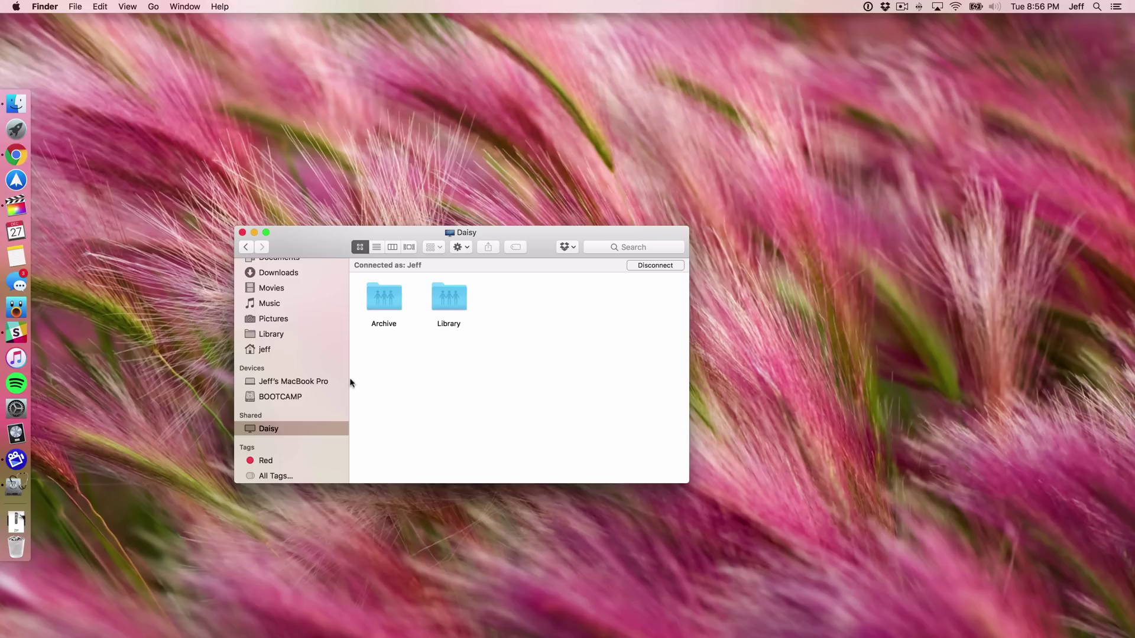
In Disk Utility, start a new blank disk image with the file name 'Test Library'.
{"action": "left_click", "coordinate": [18, 485]}
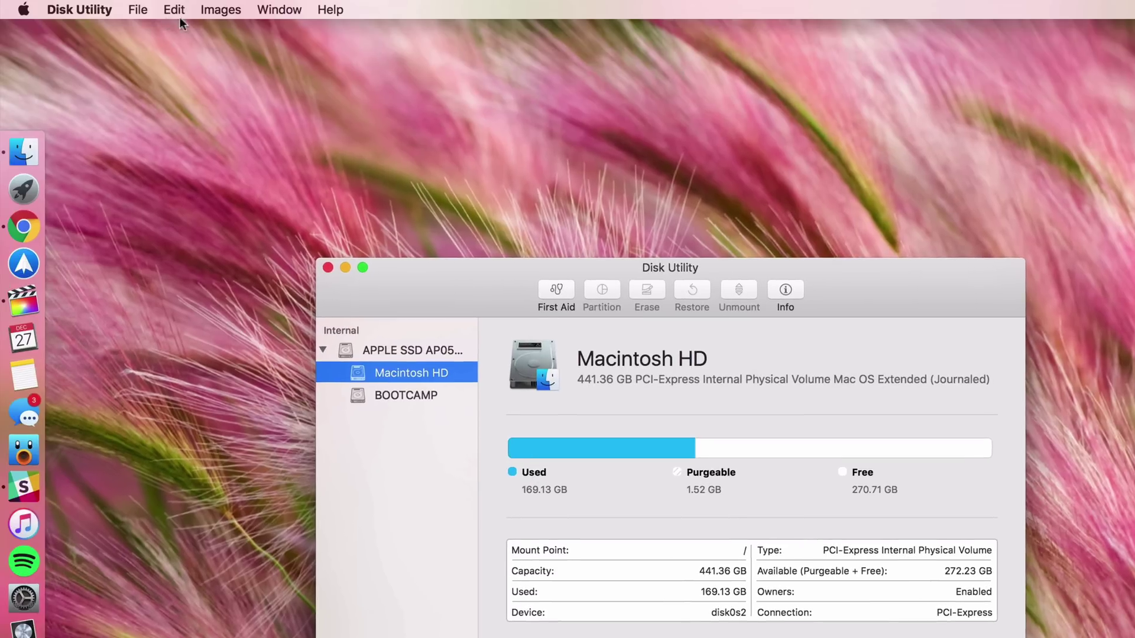
{"action": "left_click", "coordinate": [138, 9]}
{"action": "mouse_move", "coordinate": [155, 30]}
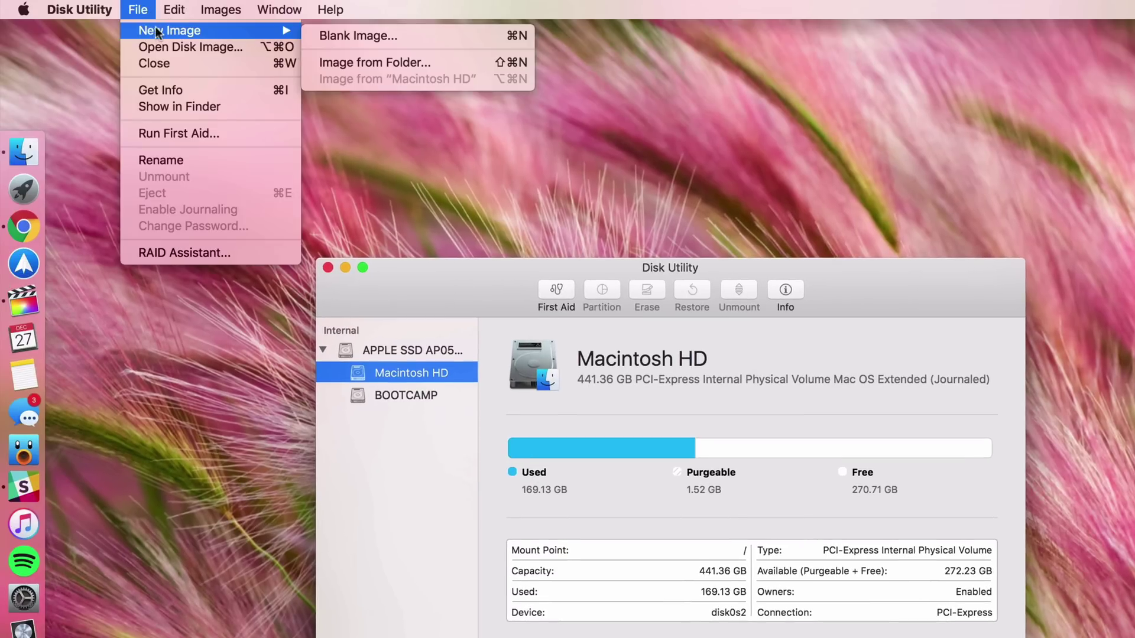
{"action": "left_click", "coordinate": [374, 33]}
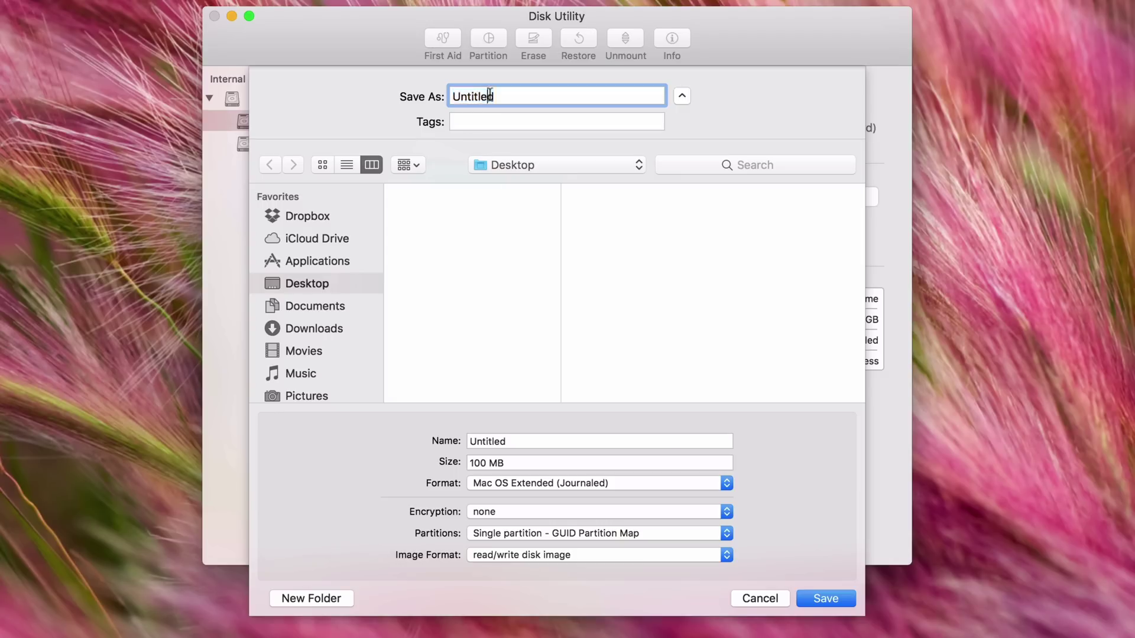
{"action": "double_click", "coordinate": [490, 96]}
{"action": "type", "text": "Test Library"}
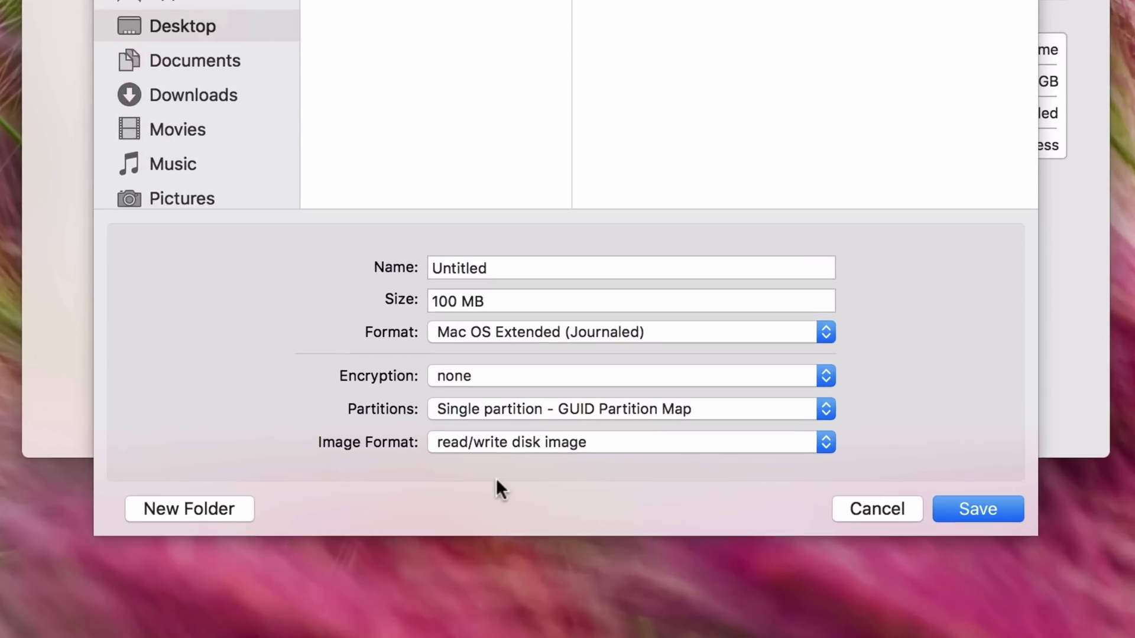
Make it a 2 TB sparse disk image, no partition map, volume name 'Test Library'.
{"action": "left_click", "coordinate": [503, 448]}
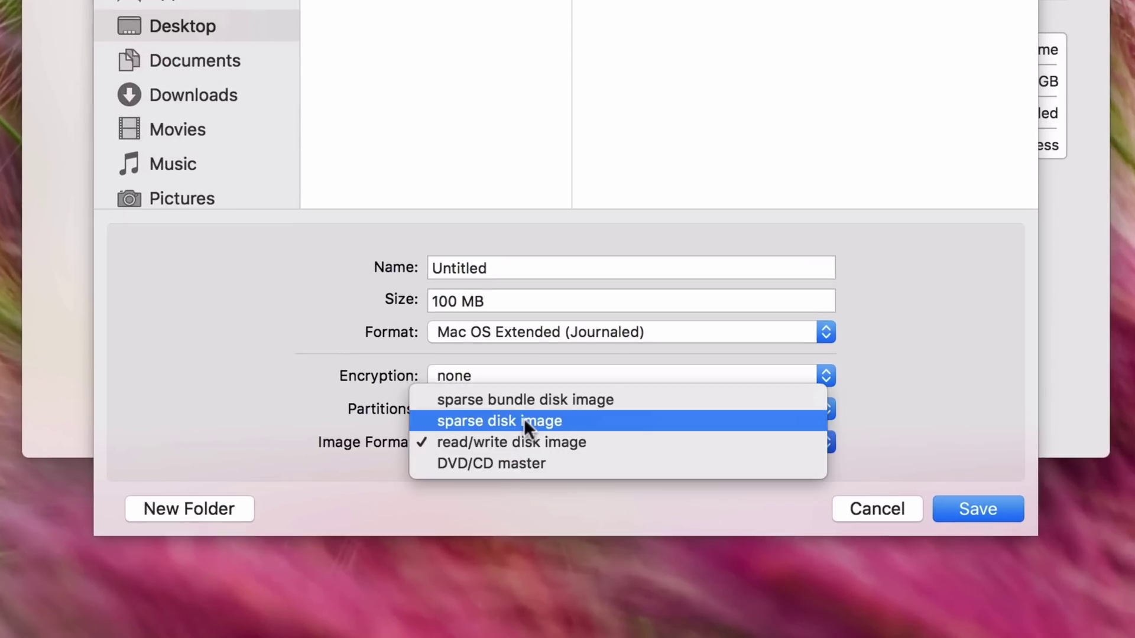
{"action": "left_click", "coordinate": [524, 421]}
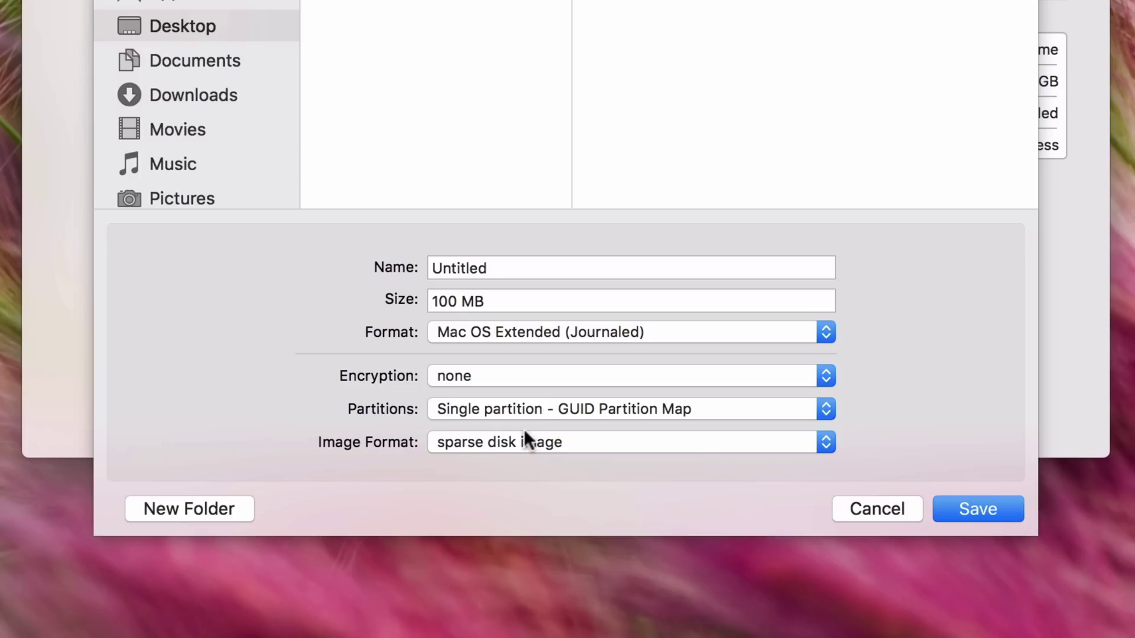
{"action": "left_click", "coordinate": [539, 410]}
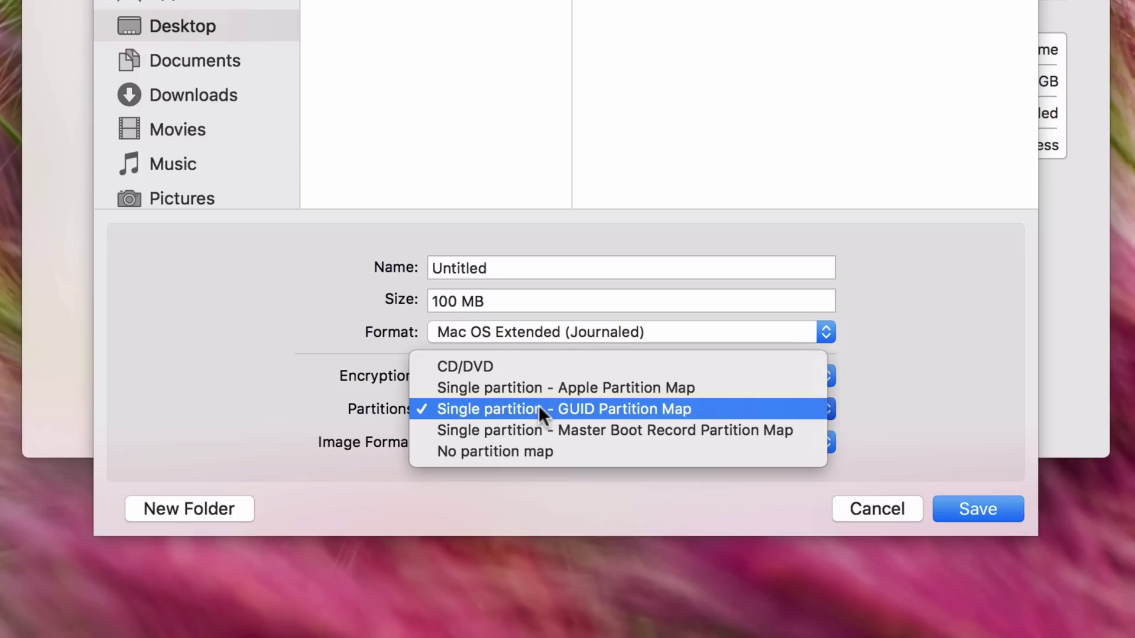
{"action": "left_click", "coordinate": [536, 451]}
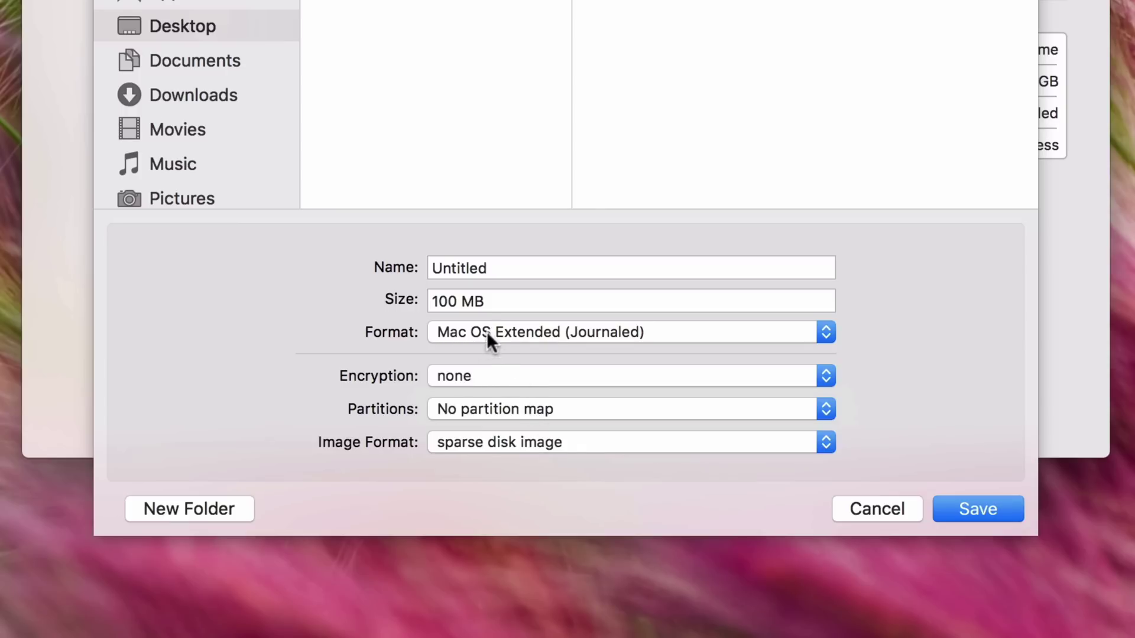
{"action": "left_click", "coordinate": [482, 301]}
{"action": "type", "text": "2 TB"}
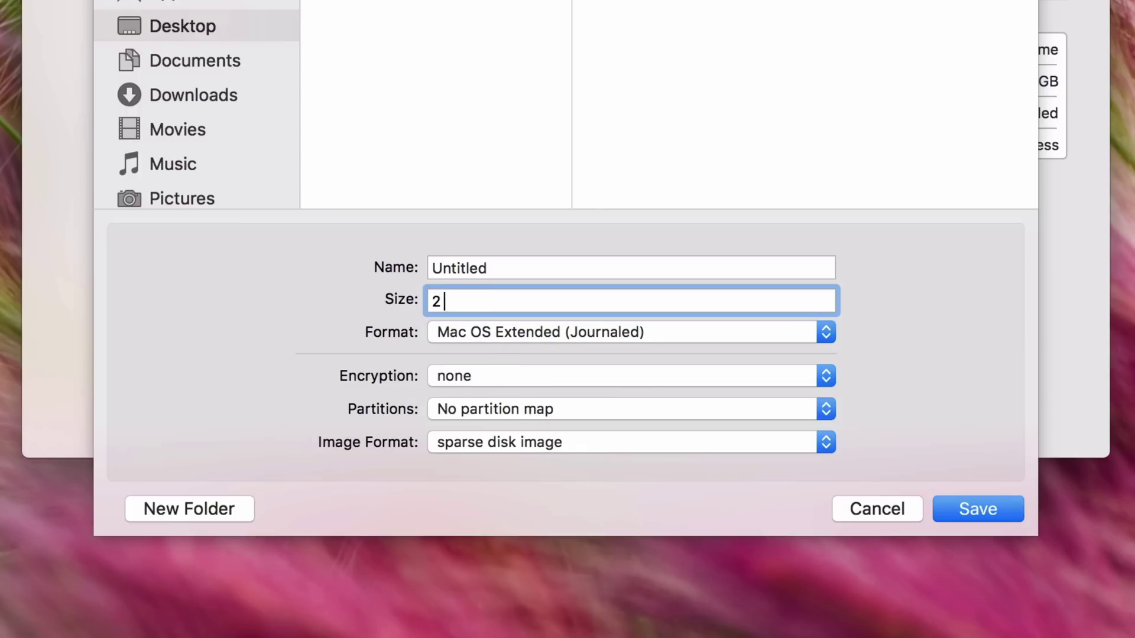
{"action": "left_click", "coordinate": [502, 265]}
{"action": "type", "text": "T"}
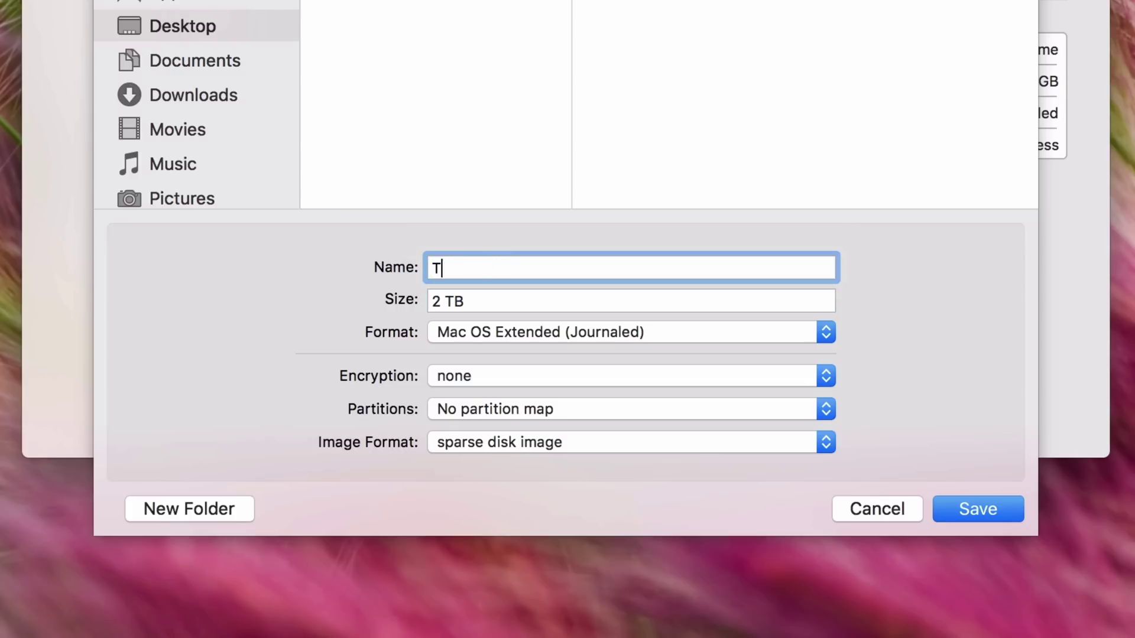
{"action": "type", "text": "est Library"}
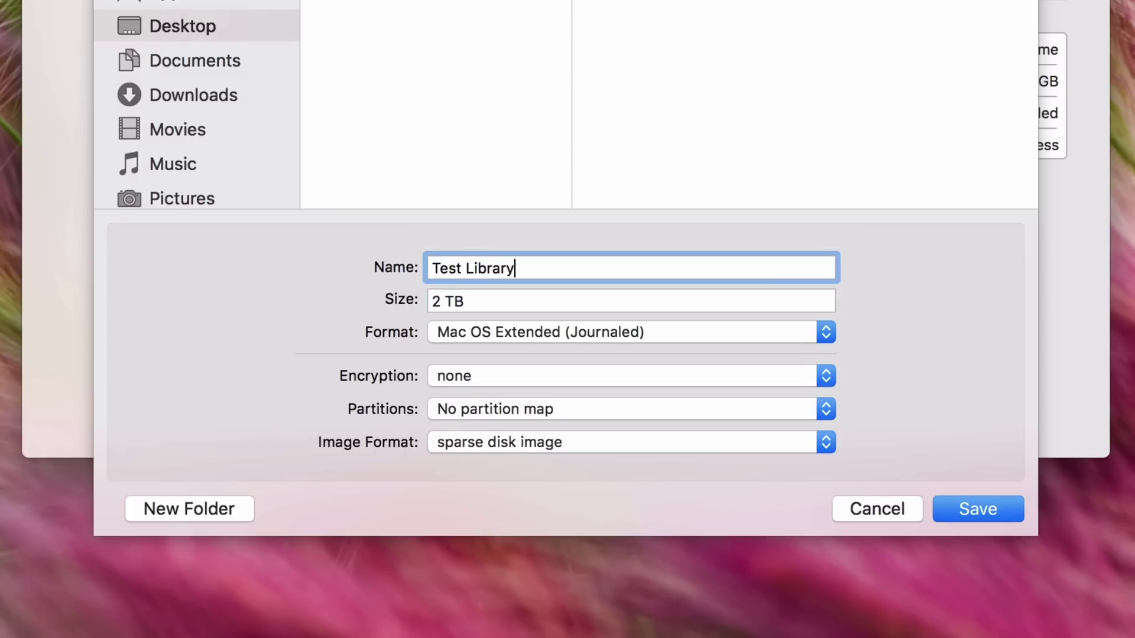
Save the Test Library image into Daisy's Library folder and dismiss the completion notice.
{"action": "scroll", "coordinate": [334, 319], "scroll_direction": "down", "scroll_amount": 5}
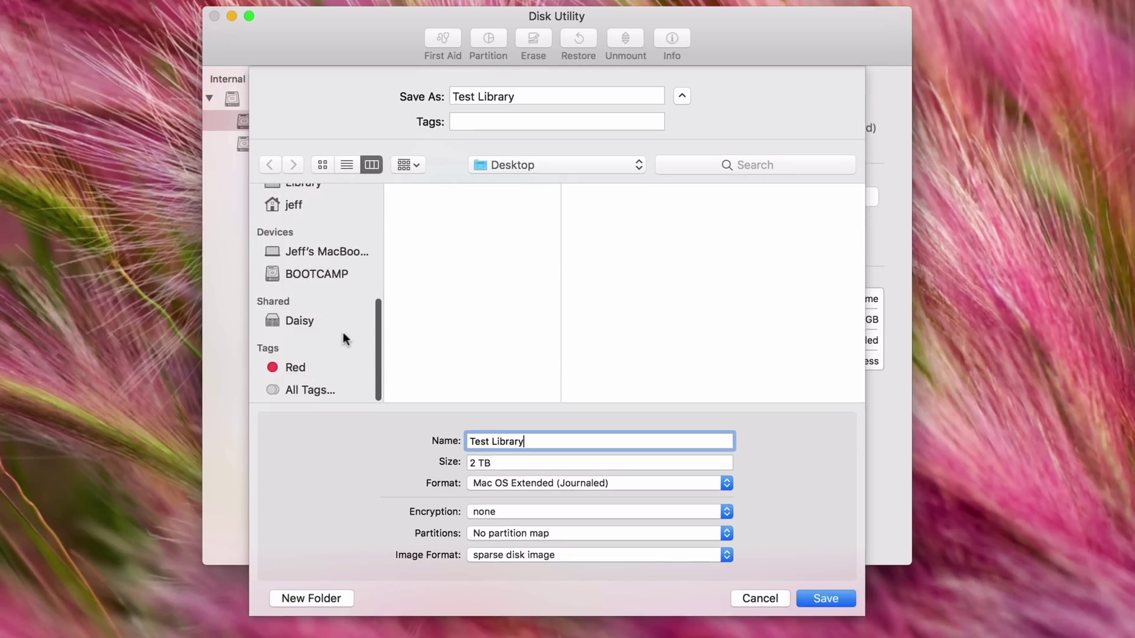
{"action": "left_click", "coordinate": [327, 323]}
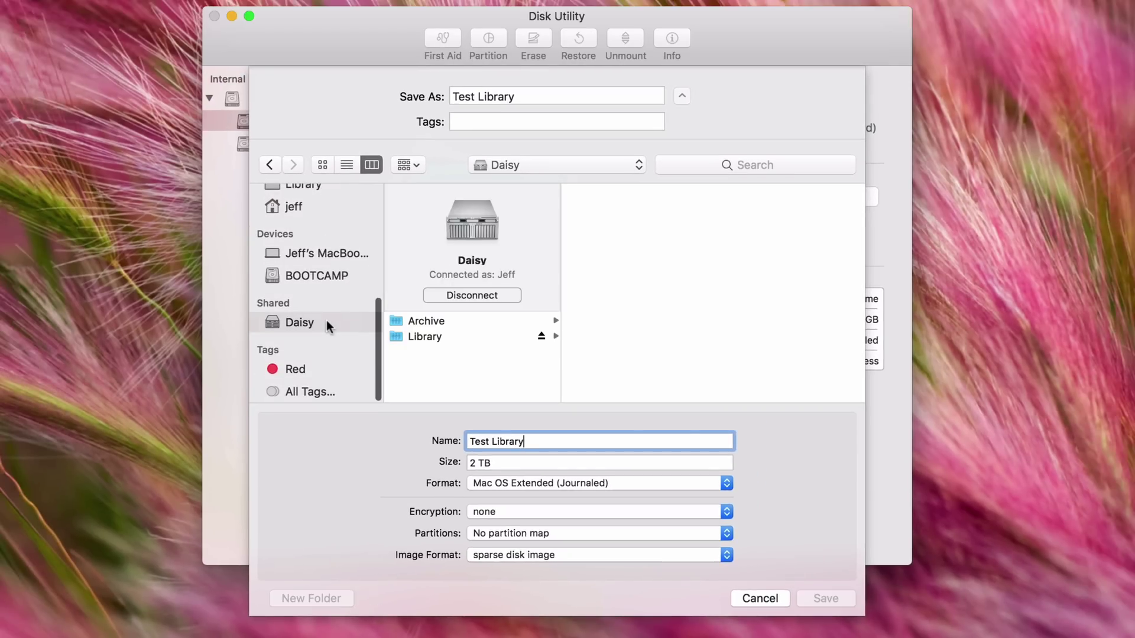
{"action": "left_click", "coordinate": [448, 335]}
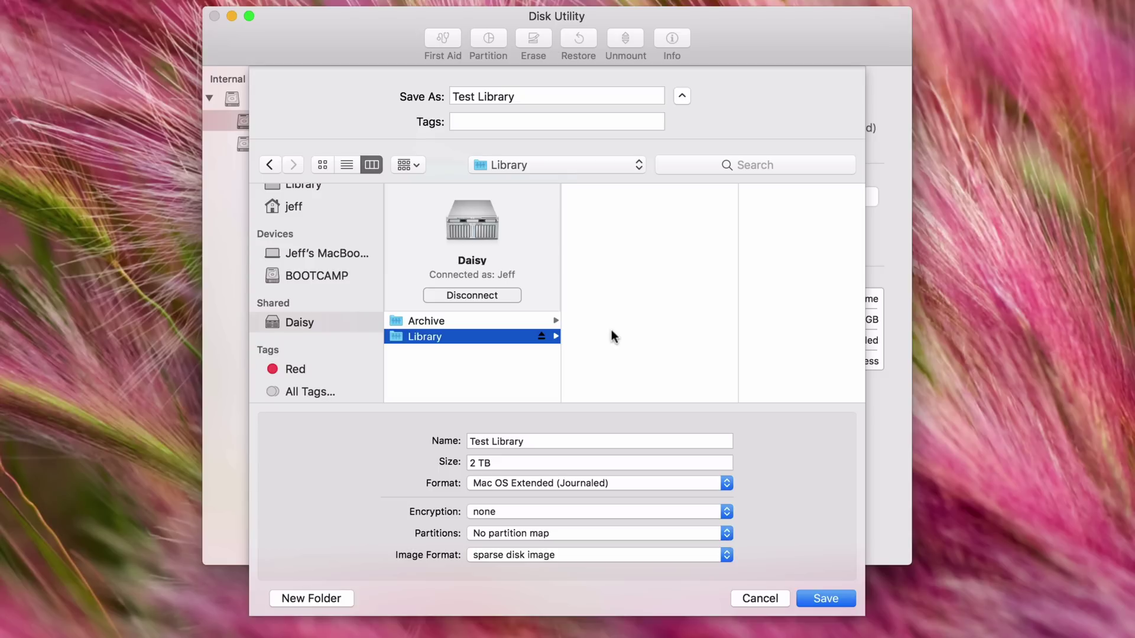
{"action": "left_click", "coordinate": [819, 599]}
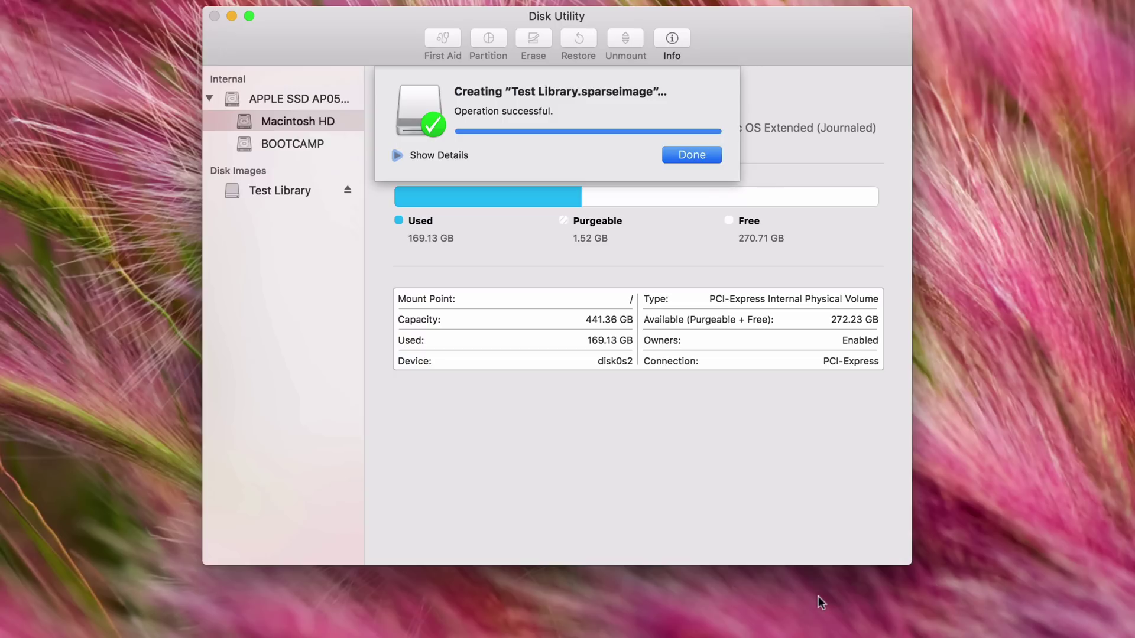
{"action": "left_click", "coordinate": [677, 157]}
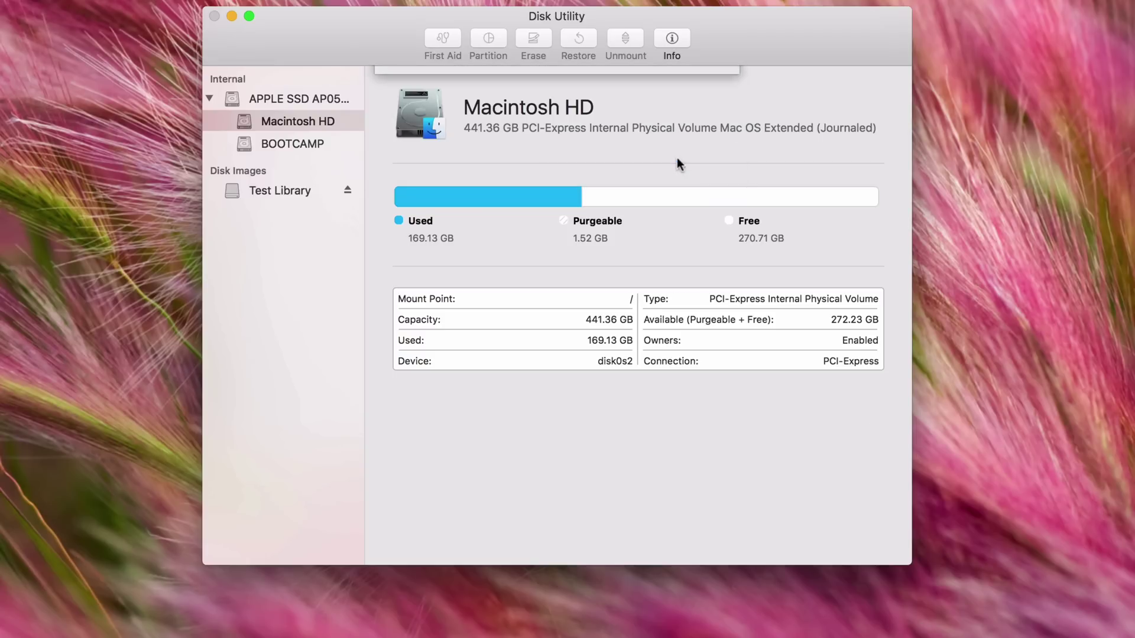
Close Disk Utility, find Test Library.sparseimage in Daisy's Library folder, and view the mounted volume.
{"action": "left_click", "coordinate": [213, 16]}
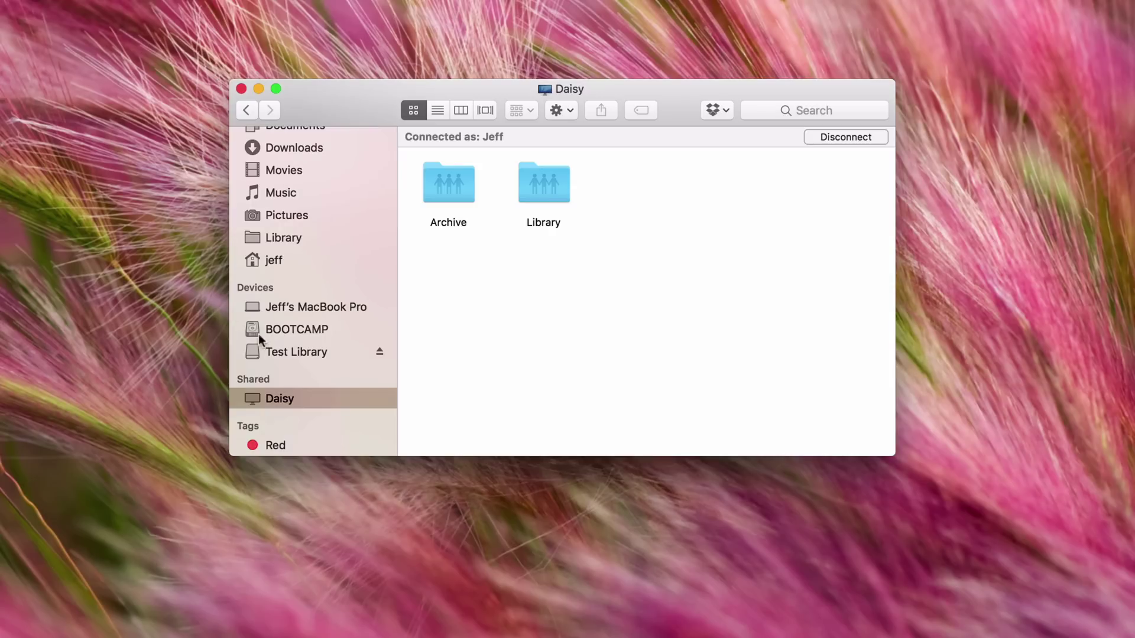
{"action": "left_click", "coordinate": [284, 352]}
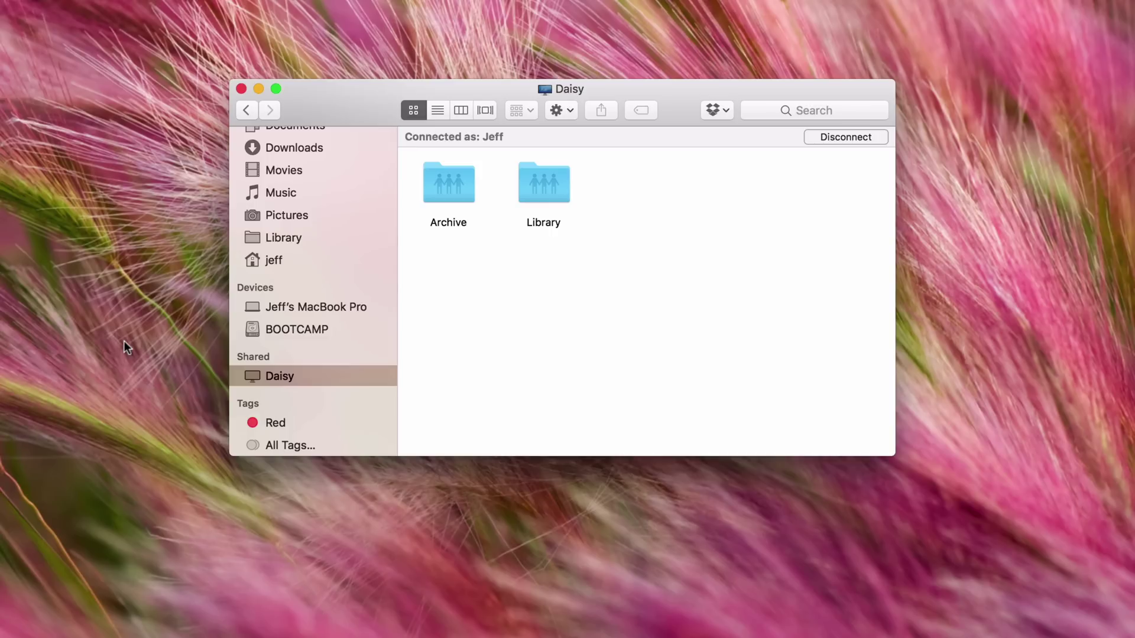
{"action": "double_click", "coordinate": [562, 185]}
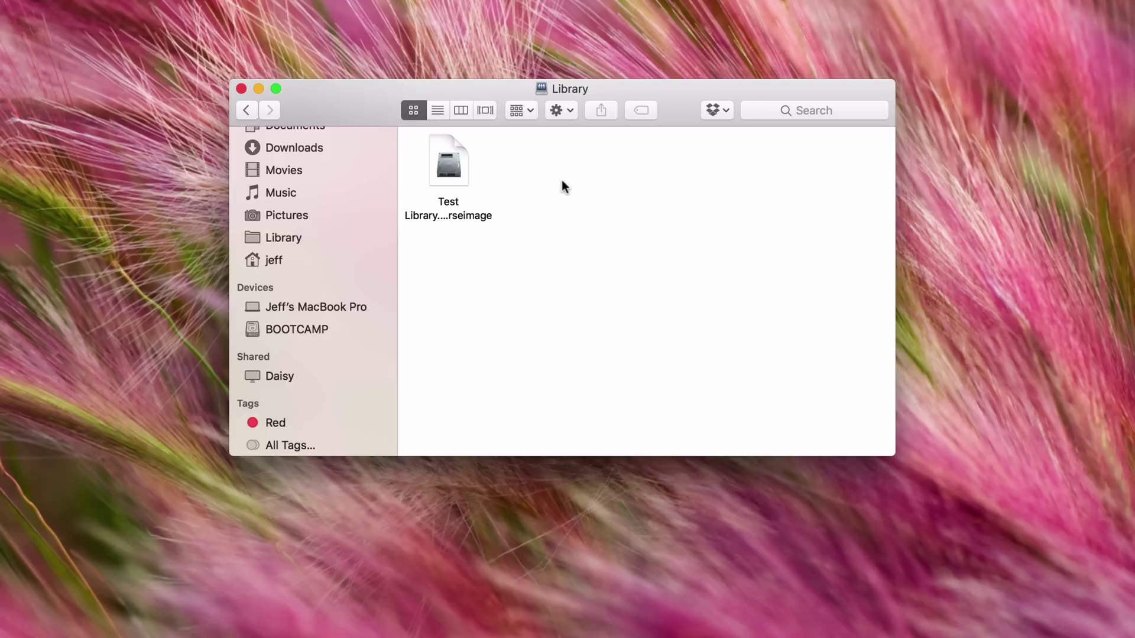
{"action": "left_click", "coordinate": [458, 172]}
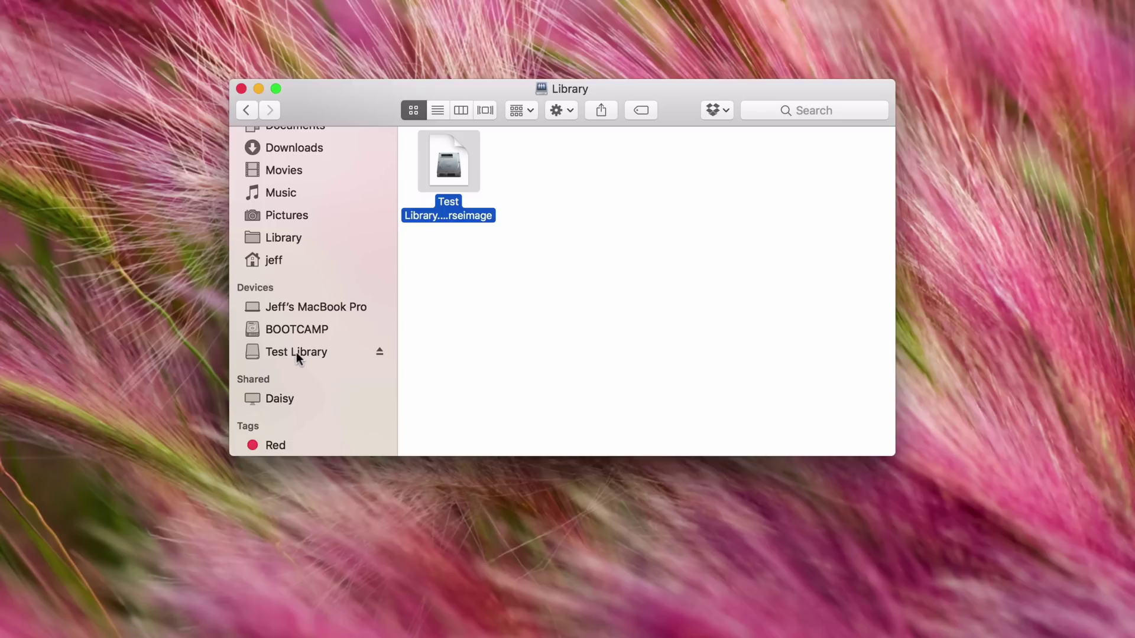
{"action": "left_click", "coordinate": [297, 353]}
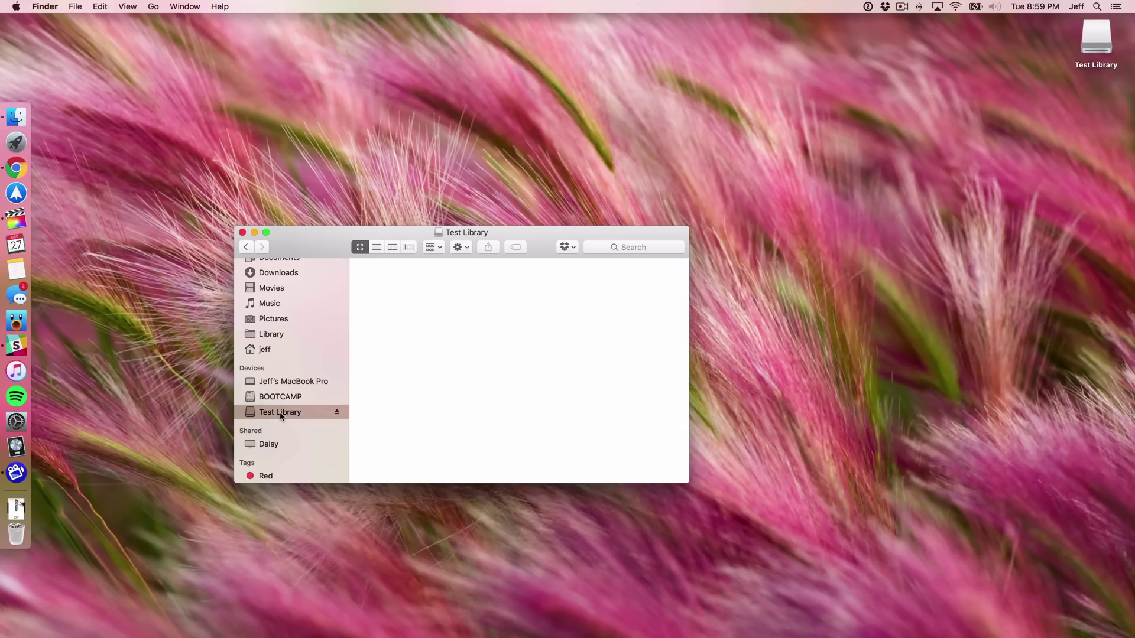
Back in Final Cut Pro, save a new 'Test Library' library onto the Test Library disk image device.
{"action": "left_click", "coordinate": [16, 219]}
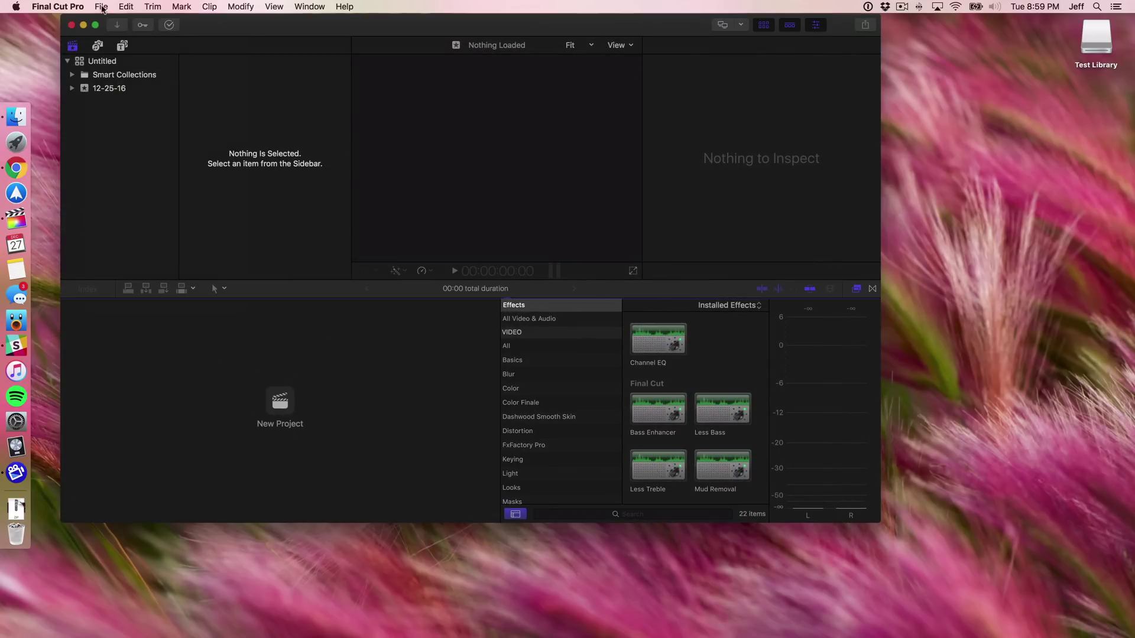
{"action": "left_click", "coordinate": [102, 9]}
{"action": "mouse_move", "coordinate": [179, 24]}
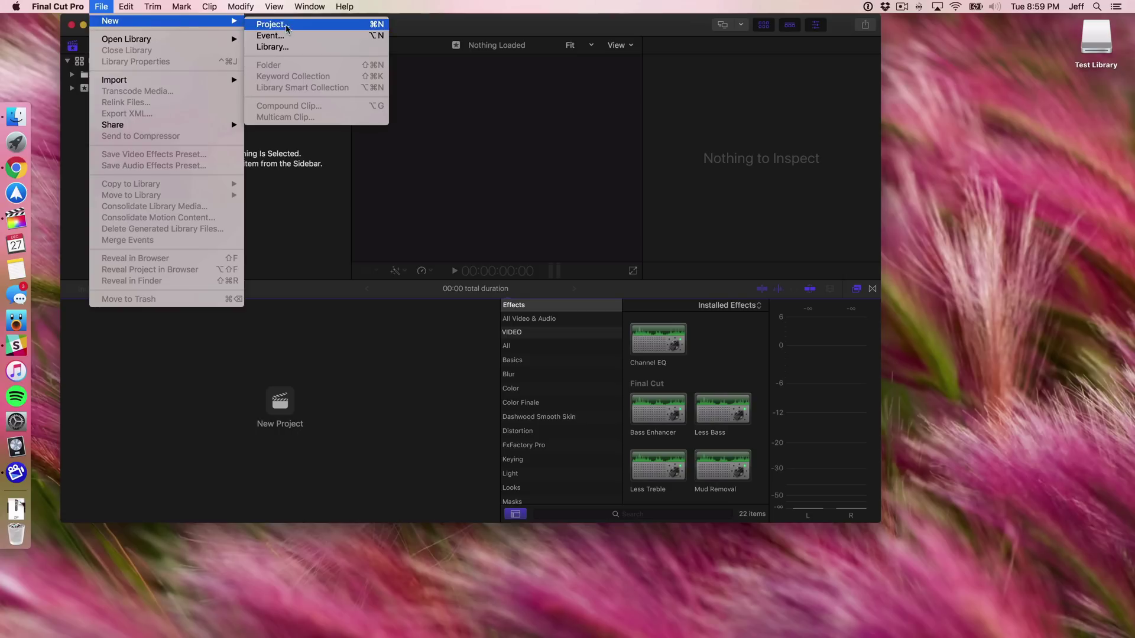
{"action": "left_click", "coordinate": [272, 47]}
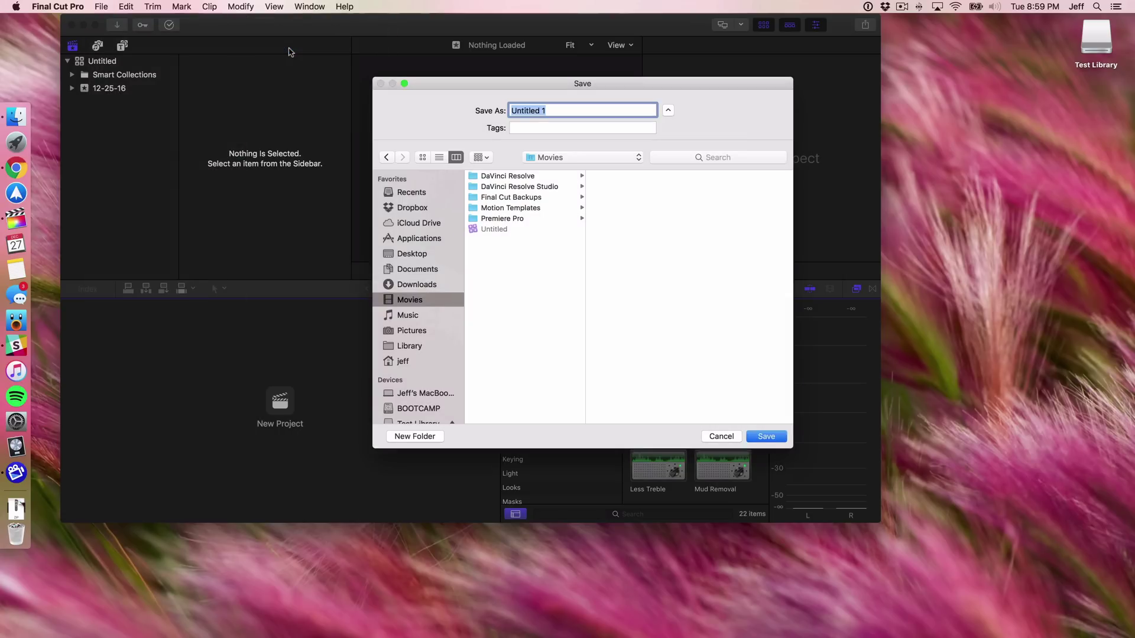
{"action": "type", "text": "Test Library"}
{"action": "scroll", "coordinate": [423, 340], "scroll_direction": "down", "scroll_amount": 3}
{"action": "left_click", "coordinate": [425, 343]}
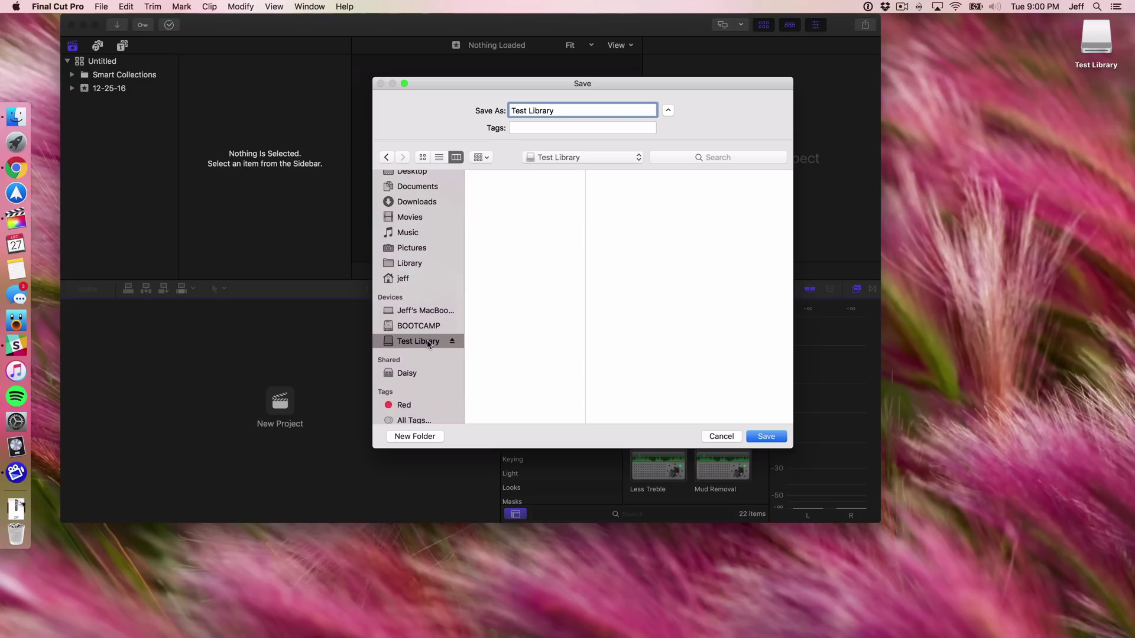
{"action": "left_click", "coordinate": [777, 438]}
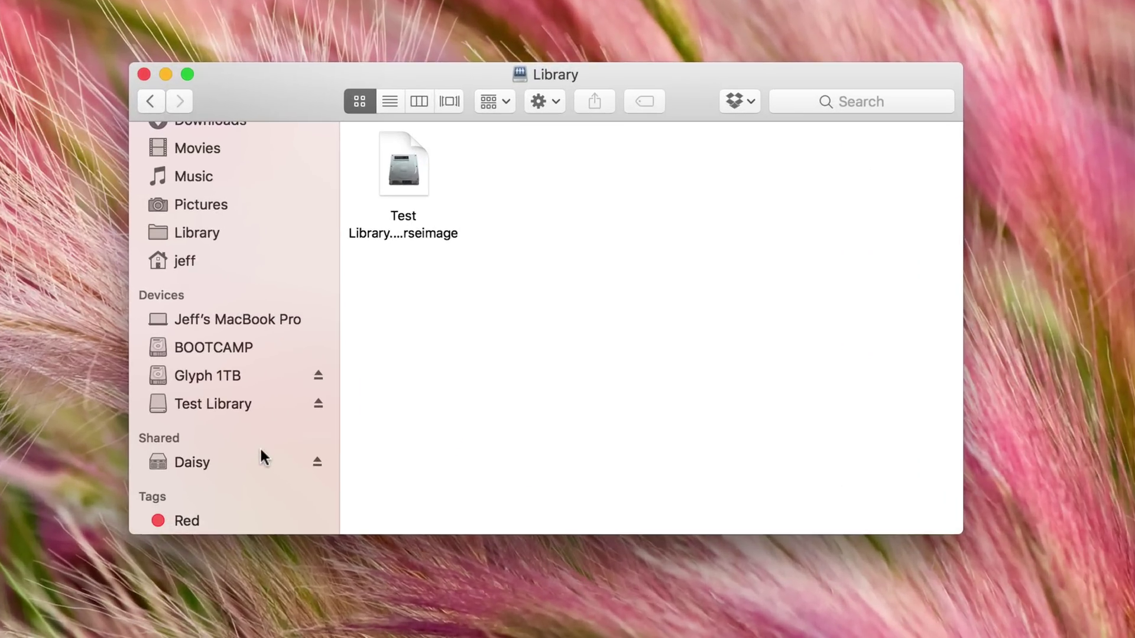
Browse Daisy, then the Test Library device, and select the Test Library library bundle.
{"action": "left_click", "coordinate": [340, 400]}
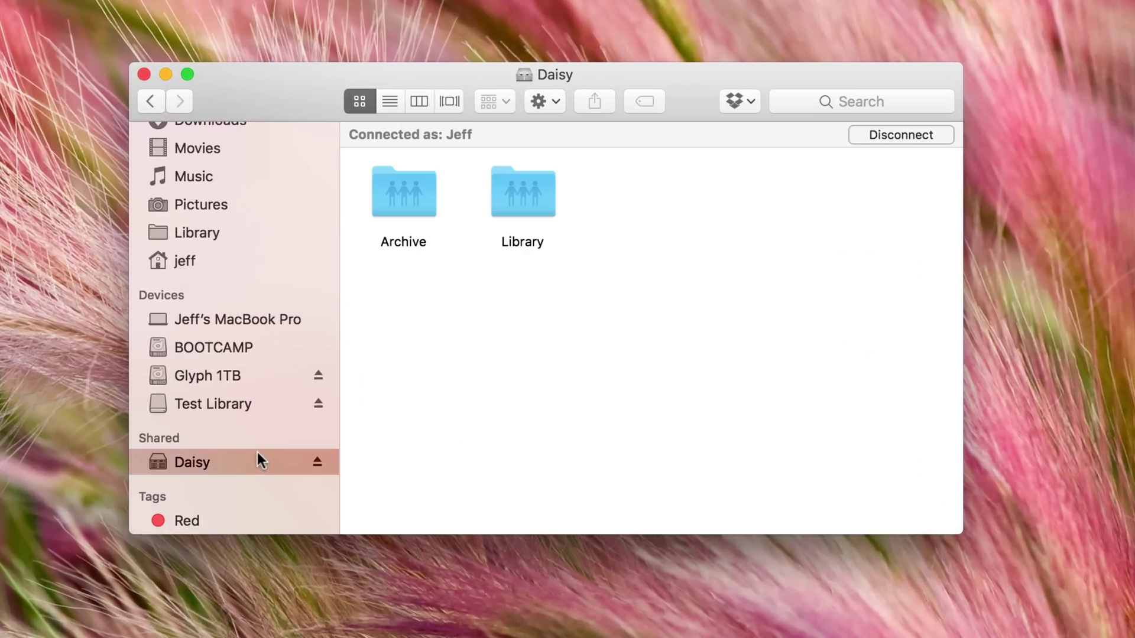
{"action": "left_click", "coordinate": [256, 404]}
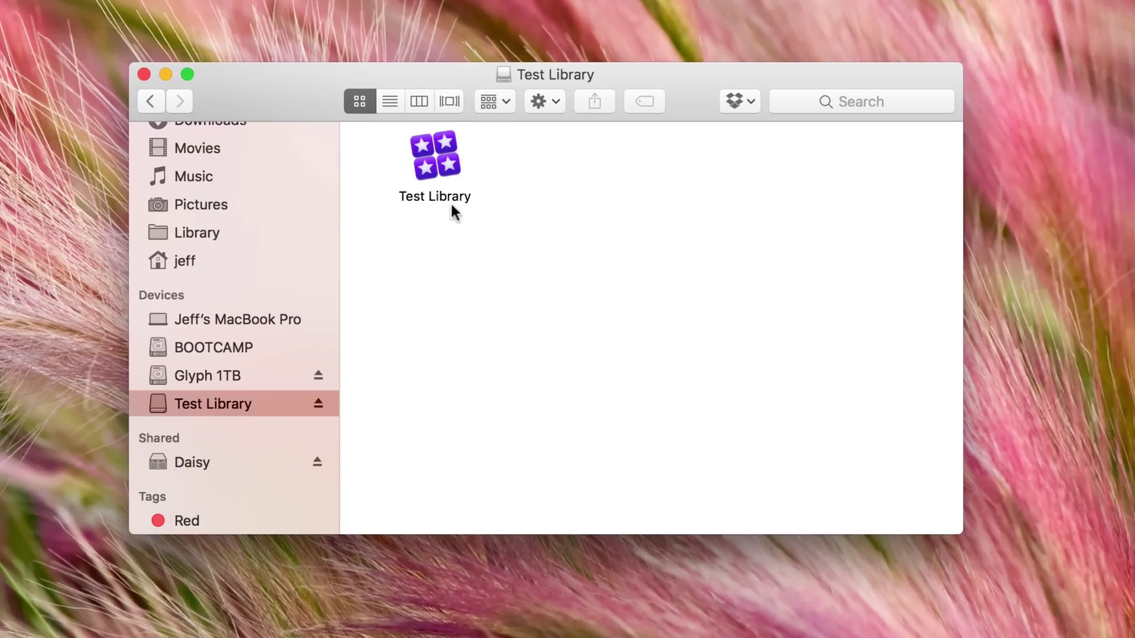
{"action": "left_click", "coordinate": [455, 165]}
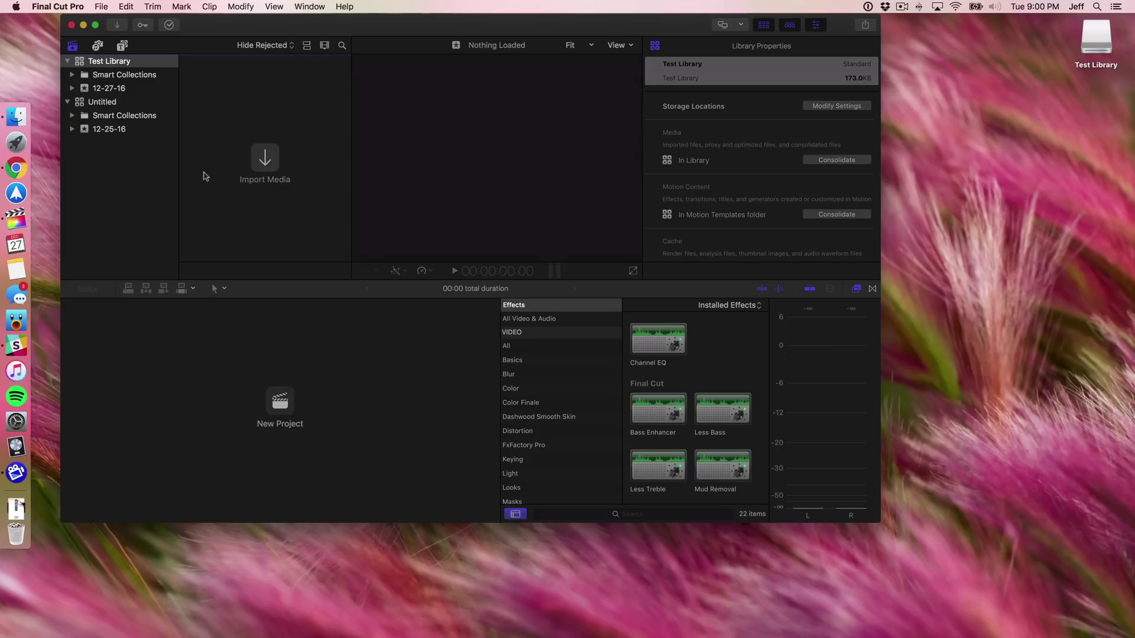
Import clip C0074 into the 12-27-16 event with proxy media creation enabled.
{"action": "key", "text": "super+i"}
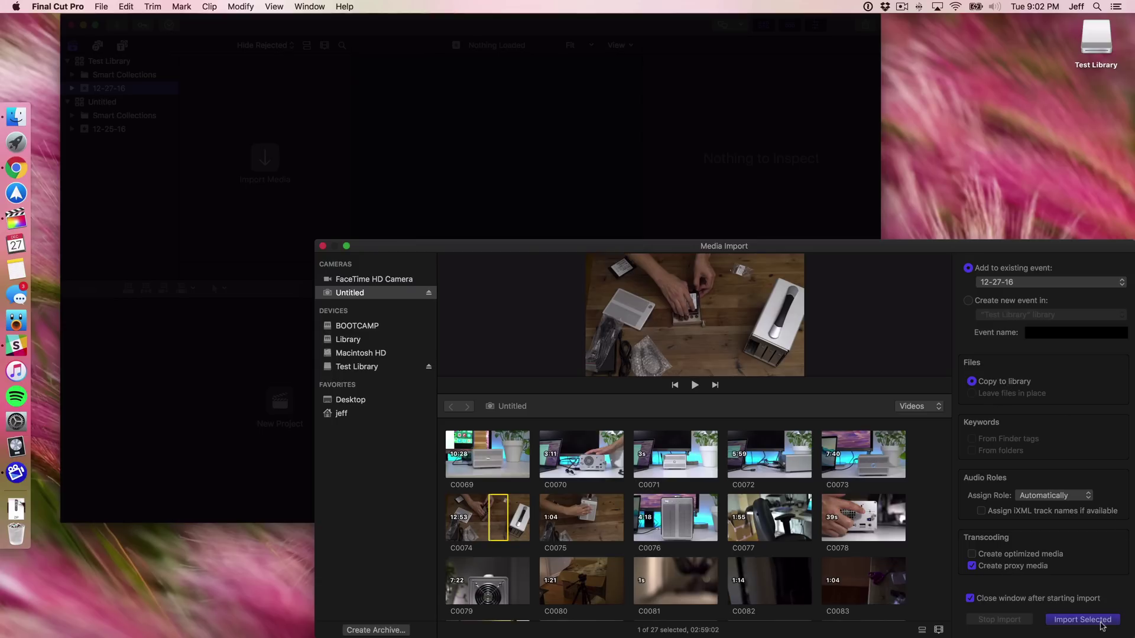
{"action": "left_click", "coordinate": [1082, 619]}
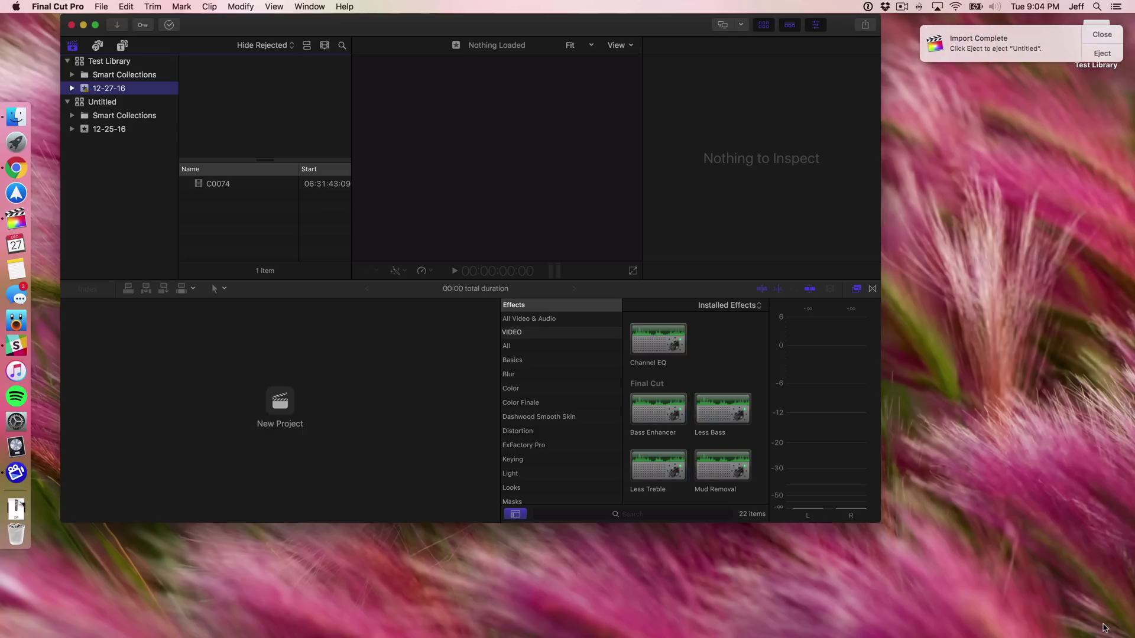
Create a new 4K 3840x2160 24p project from clip C0074 with the default settings.
{"action": "left_click", "coordinate": [225, 187]}
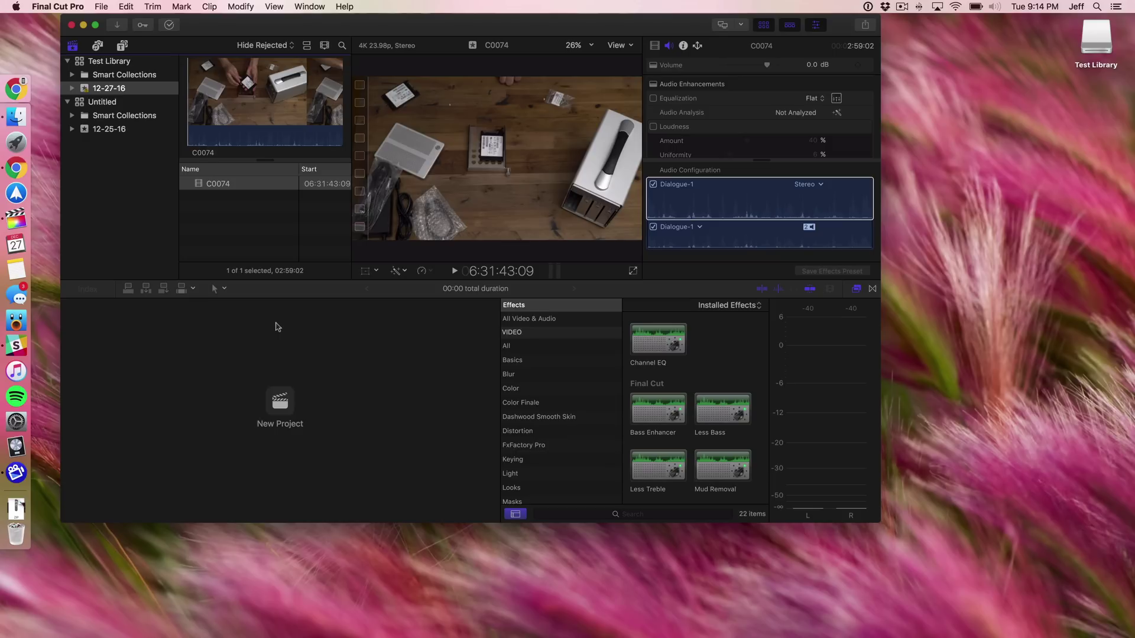
{"action": "left_click", "coordinate": [280, 398]}
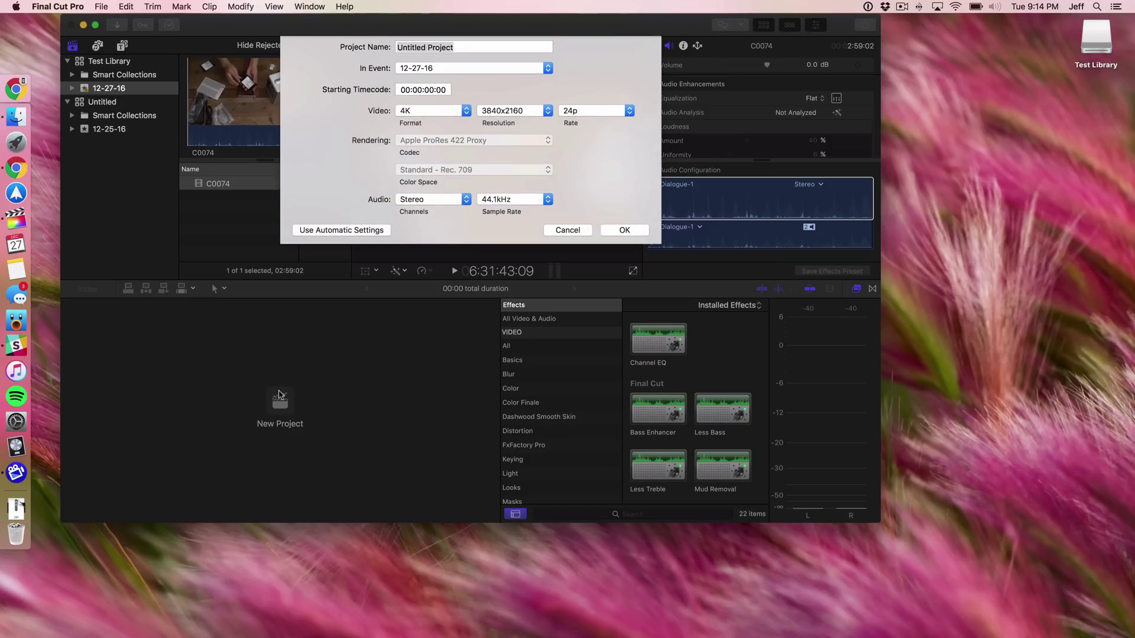
{"action": "left_click", "coordinate": [626, 231]}
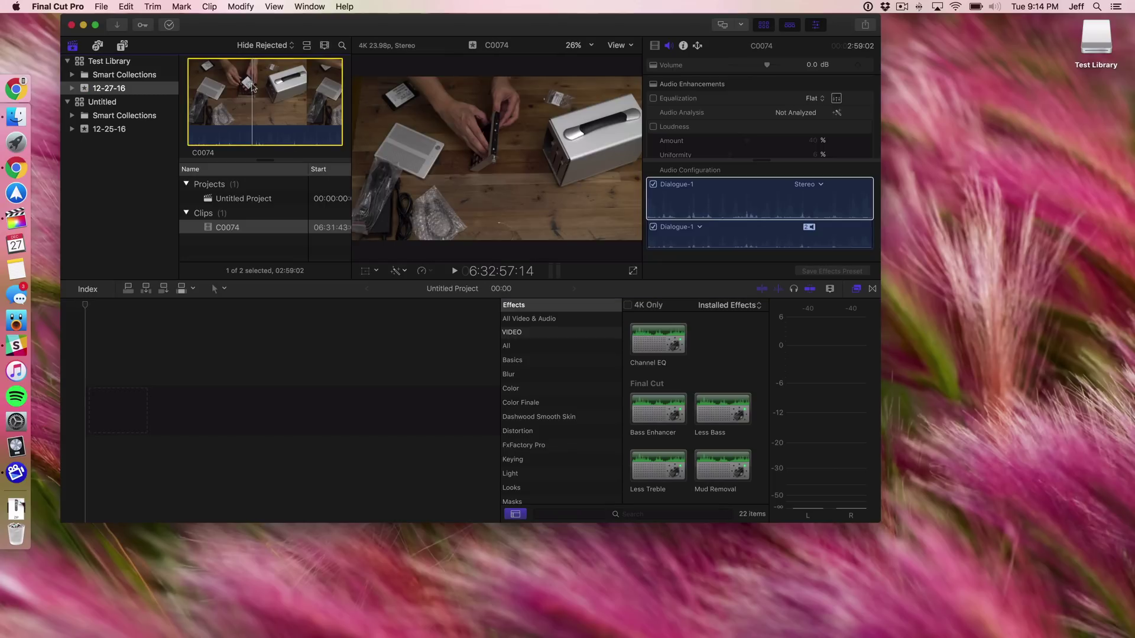
Append C0074 to the timeline and play it from about 1:21 and 1:55, then stop.
{"action": "key", "text": "e"}
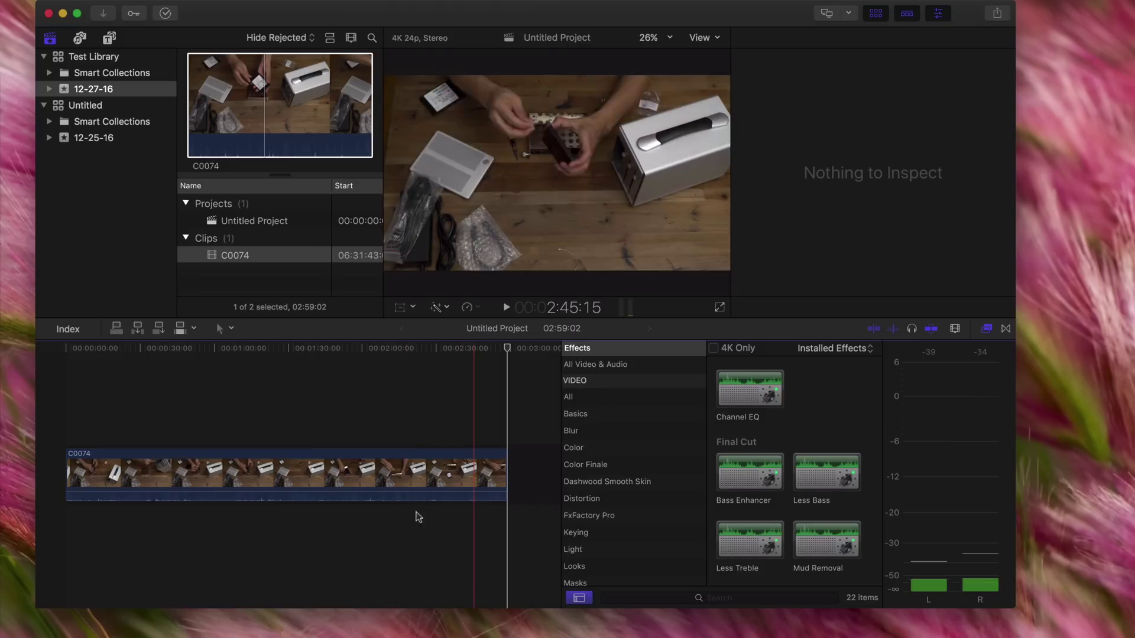
{"action": "key", "text": "space"}
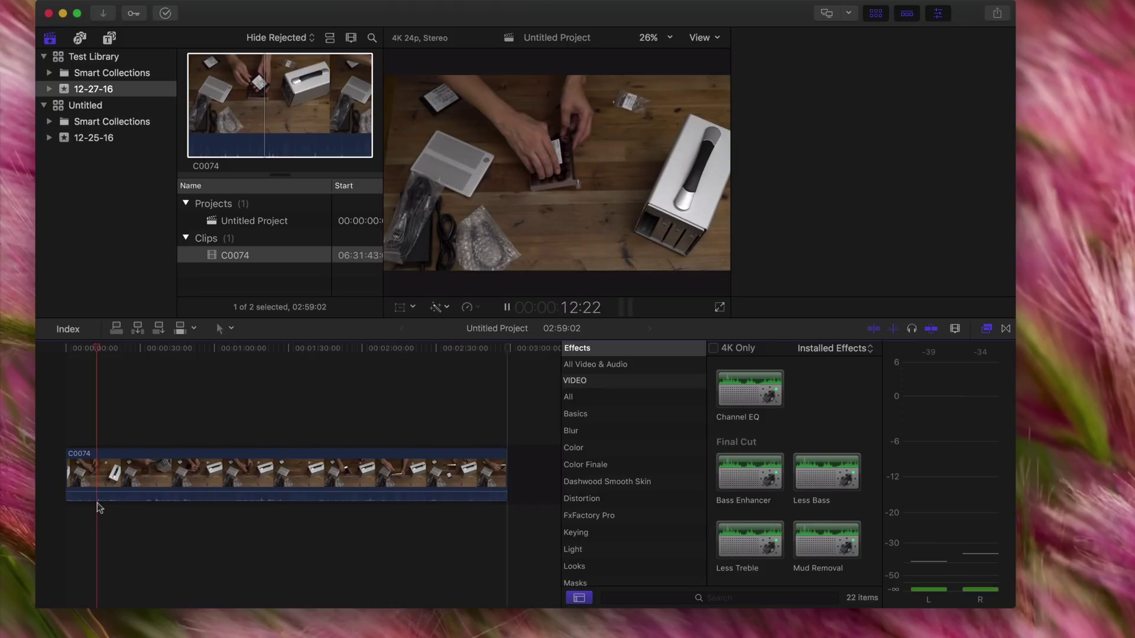
{"action": "key", "text": "super+4"}
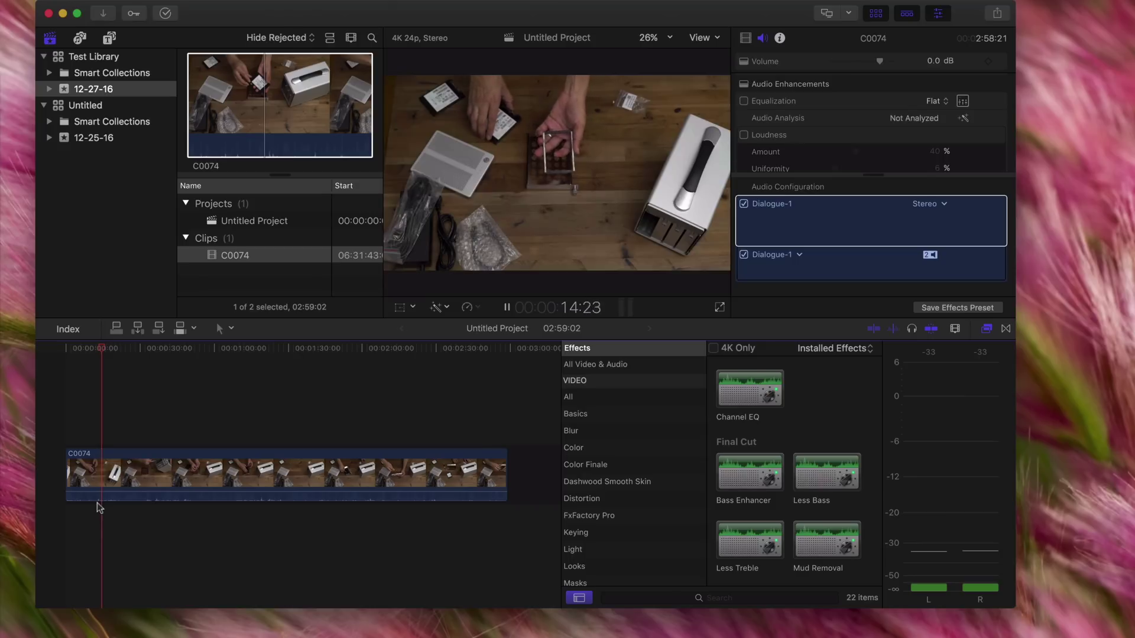
{"action": "left_click", "coordinate": [266, 536]}
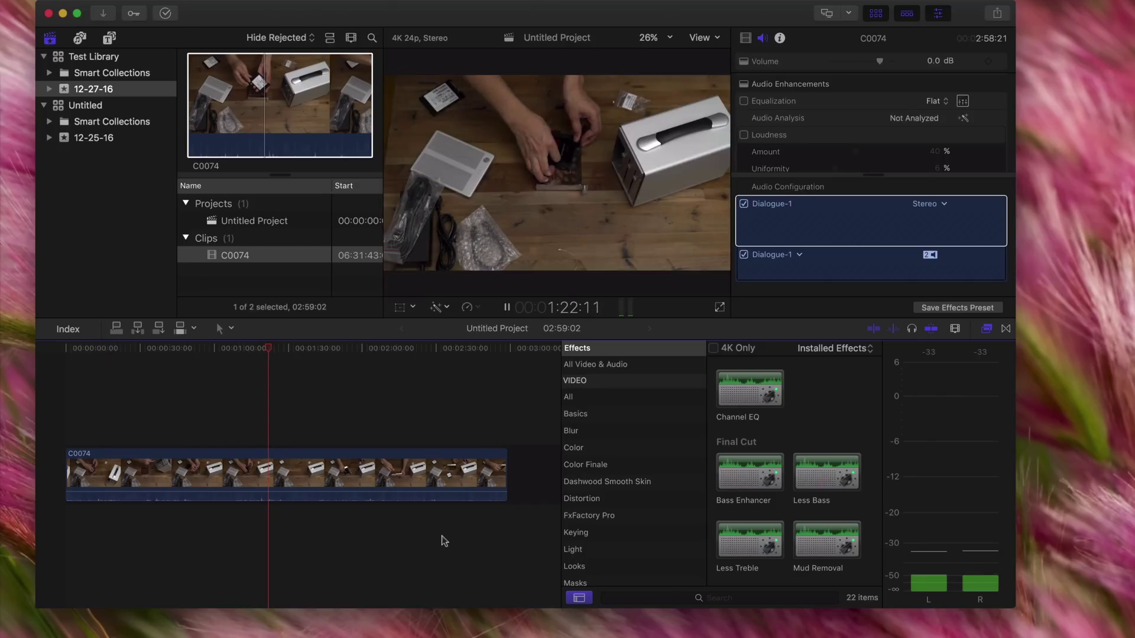
{"action": "left_click", "coordinate": [351, 536]}
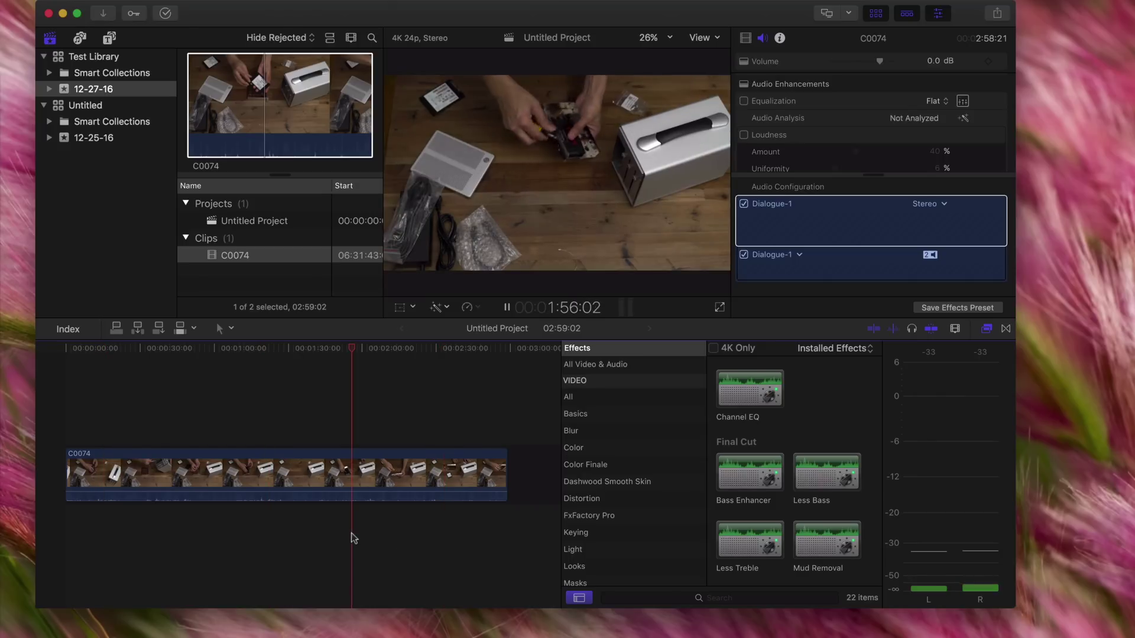
{"action": "key", "text": "space"}
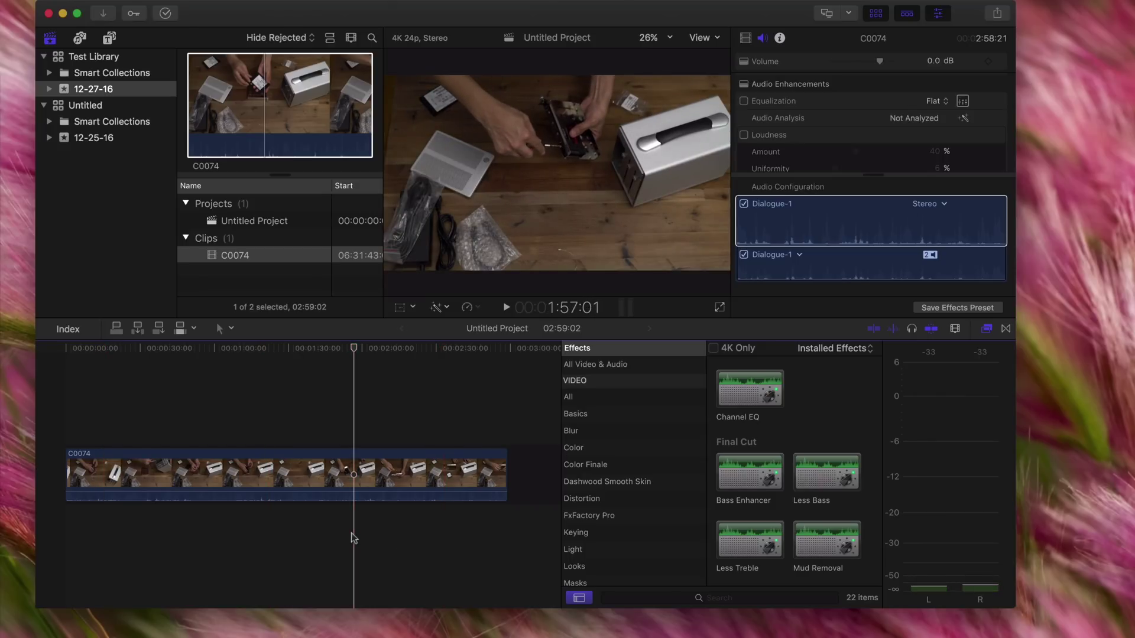
Set the viewer's media to Optimized/Original instead of proxies.
{"action": "left_click", "coordinate": [713, 39]}
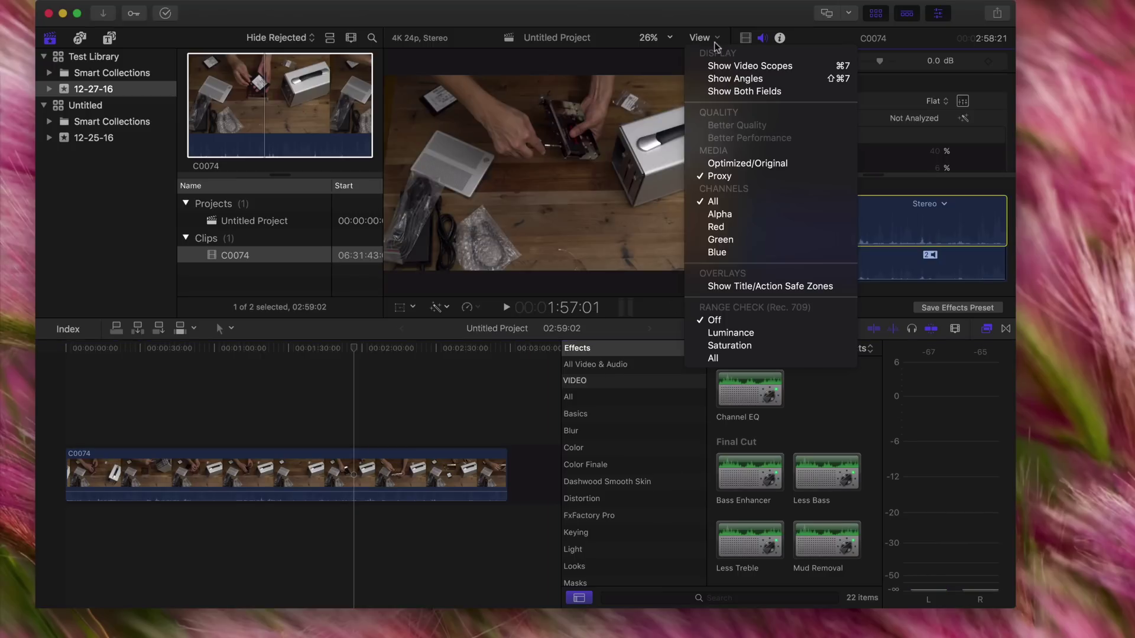
{"action": "left_click", "coordinate": [732, 164]}
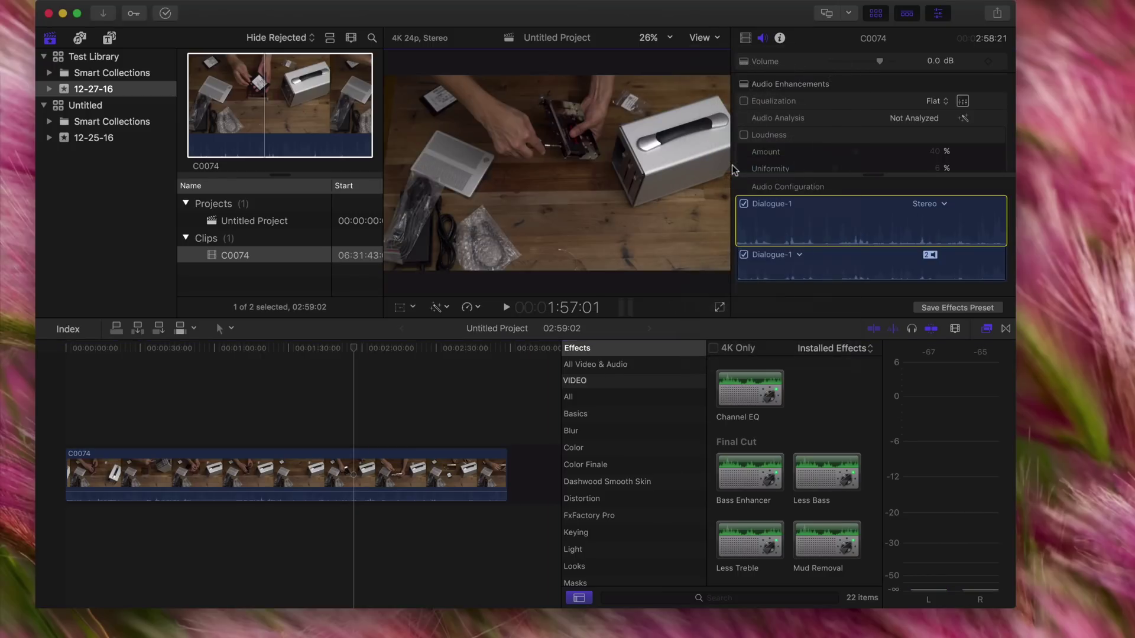
{"action": "left_click", "coordinate": [710, 39]}
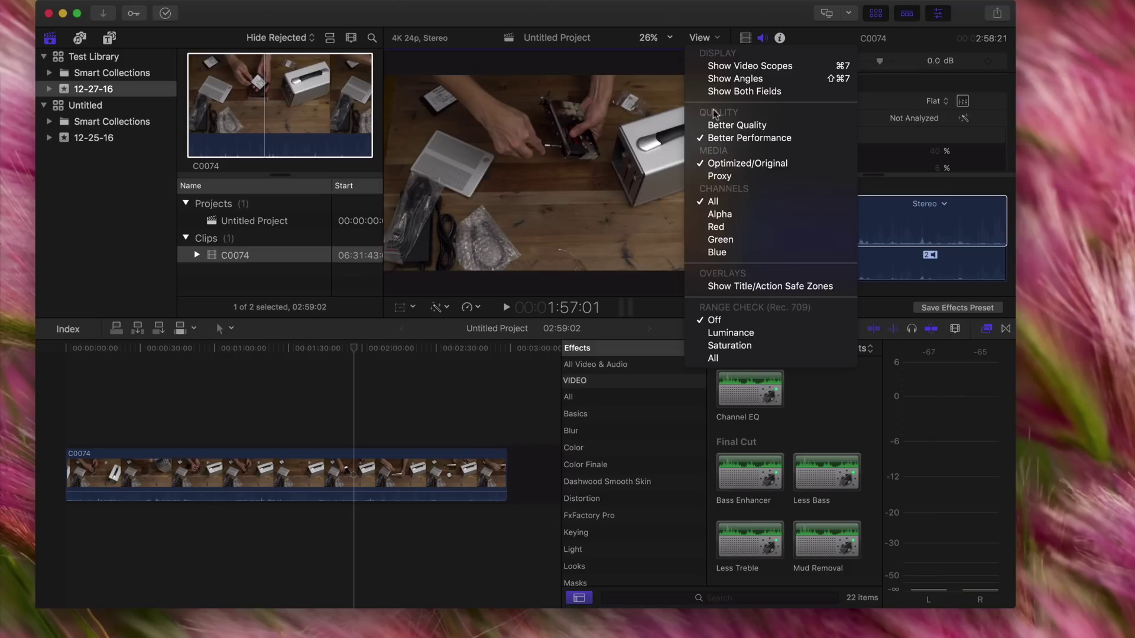
{"action": "left_click", "coordinate": [183, 523]}
Play the project from about 0:41, 1:22, 2:16, 2:38 and 1:02, then stop.
{"action": "left_click", "coordinate": [168, 529]}
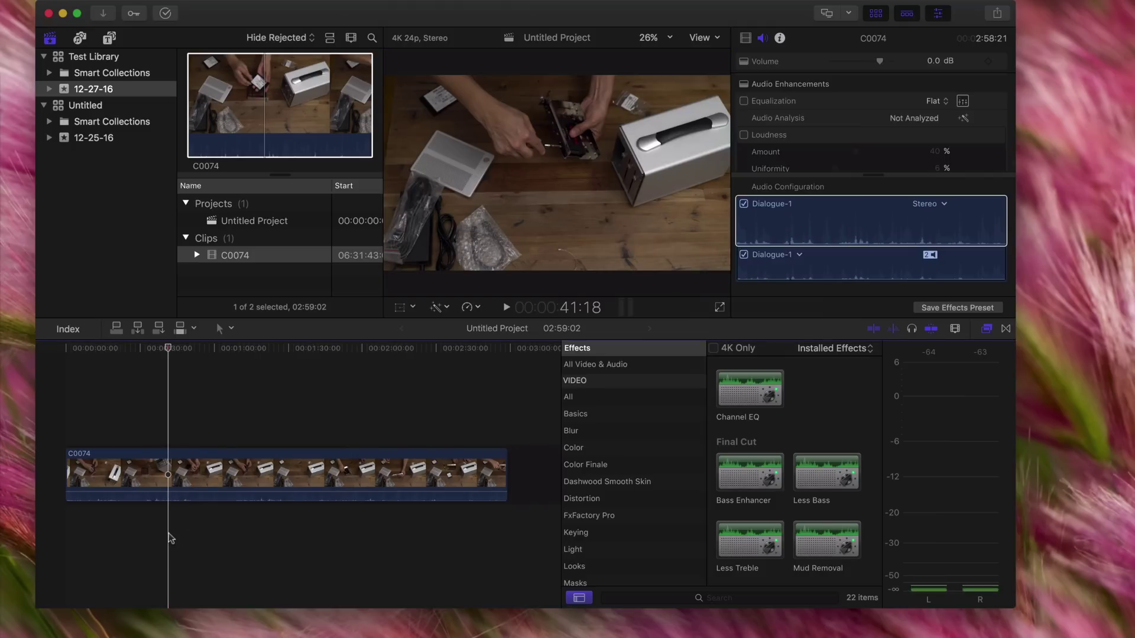
{"action": "key", "text": "space"}
{"action": "left_click", "coordinate": [272, 530]}
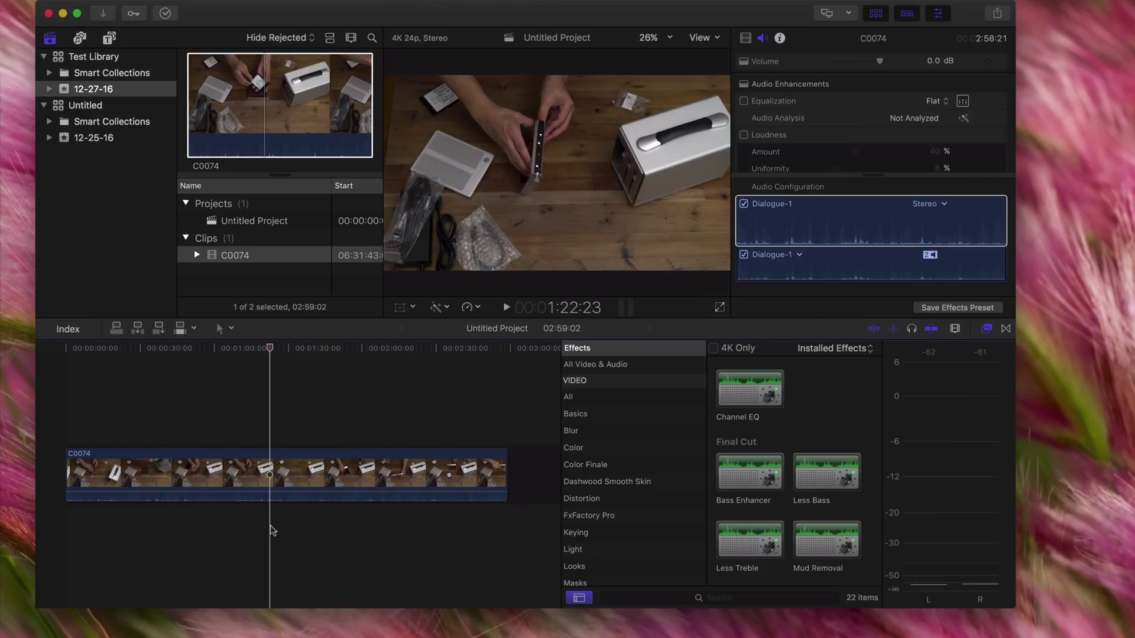
{"action": "key", "text": "space"}
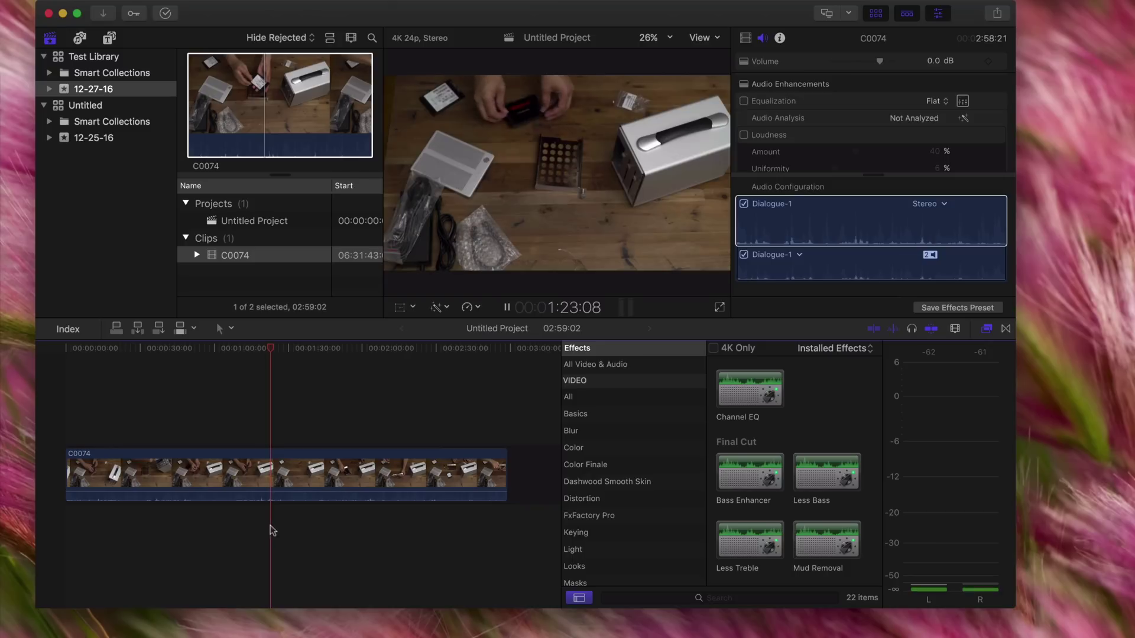
{"action": "left_click", "coordinate": [400, 529]}
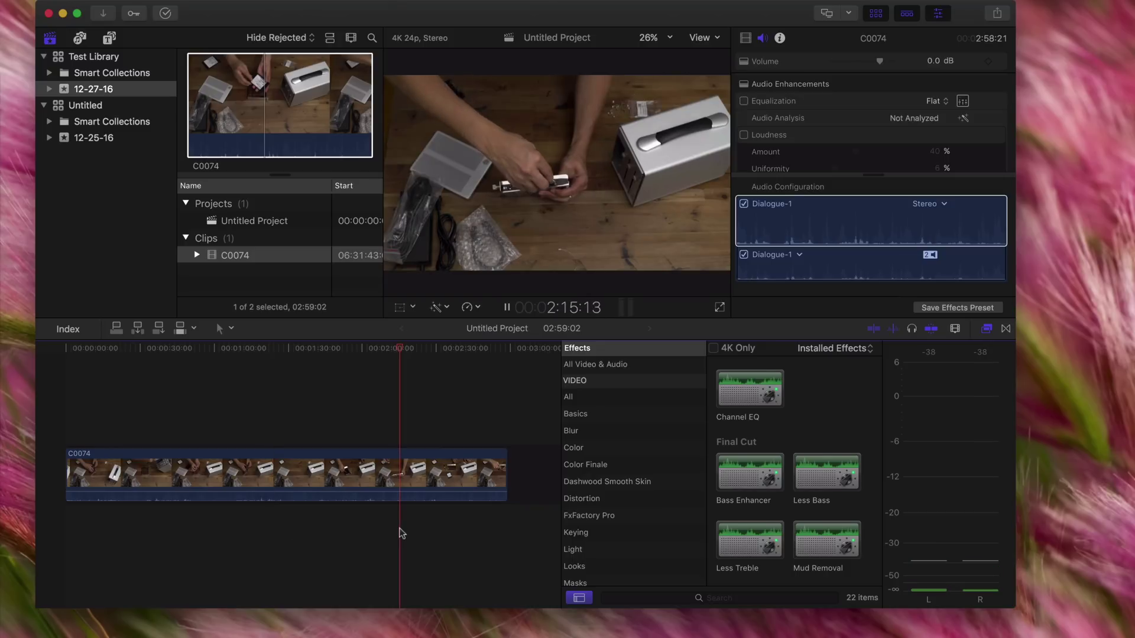
{"action": "left_click", "coordinate": [455, 527]}
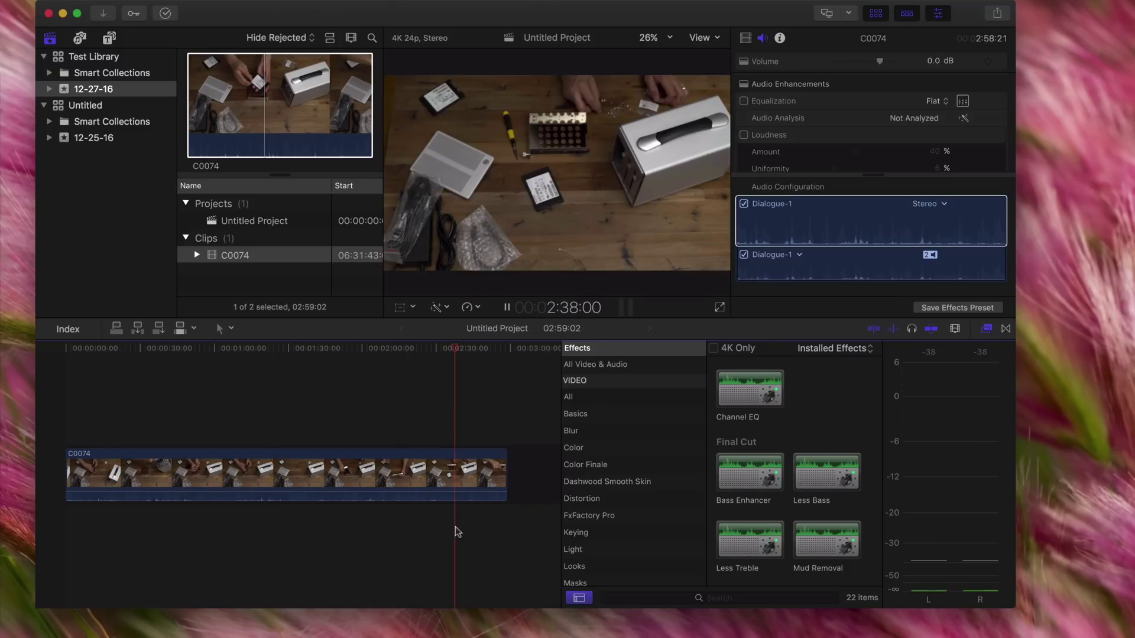
{"action": "left_click", "coordinate": [220, 527]}
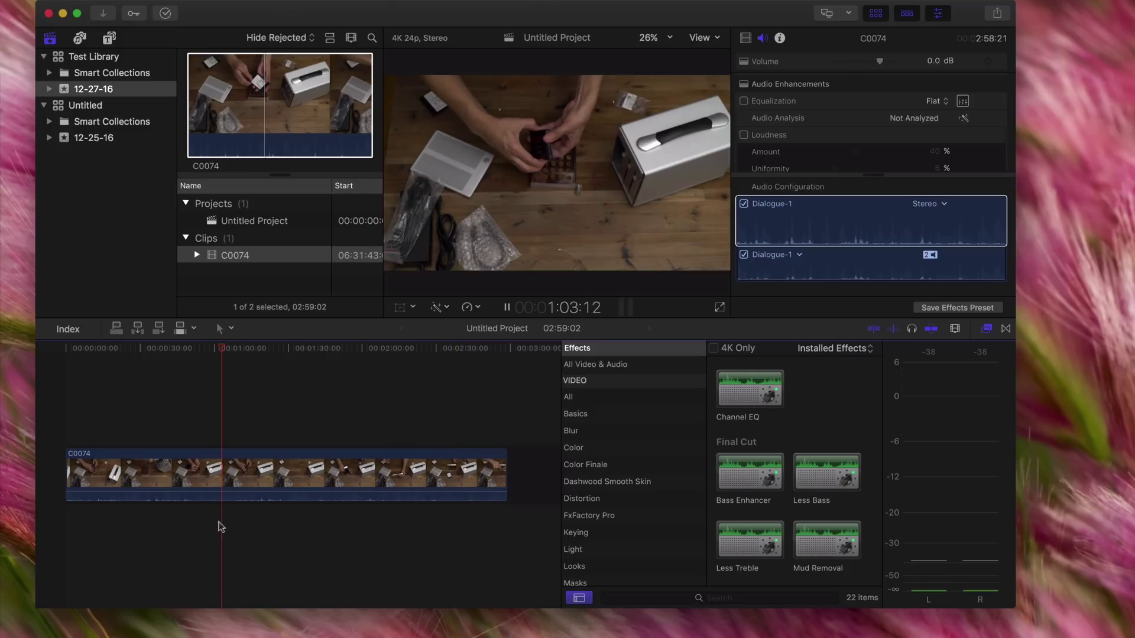
{"action": "key", "text": "space"}
Set the viewer to Proxy media and move the playhead to about 0:10.
{"action": "left_click", "coordinate": [704, 38]}
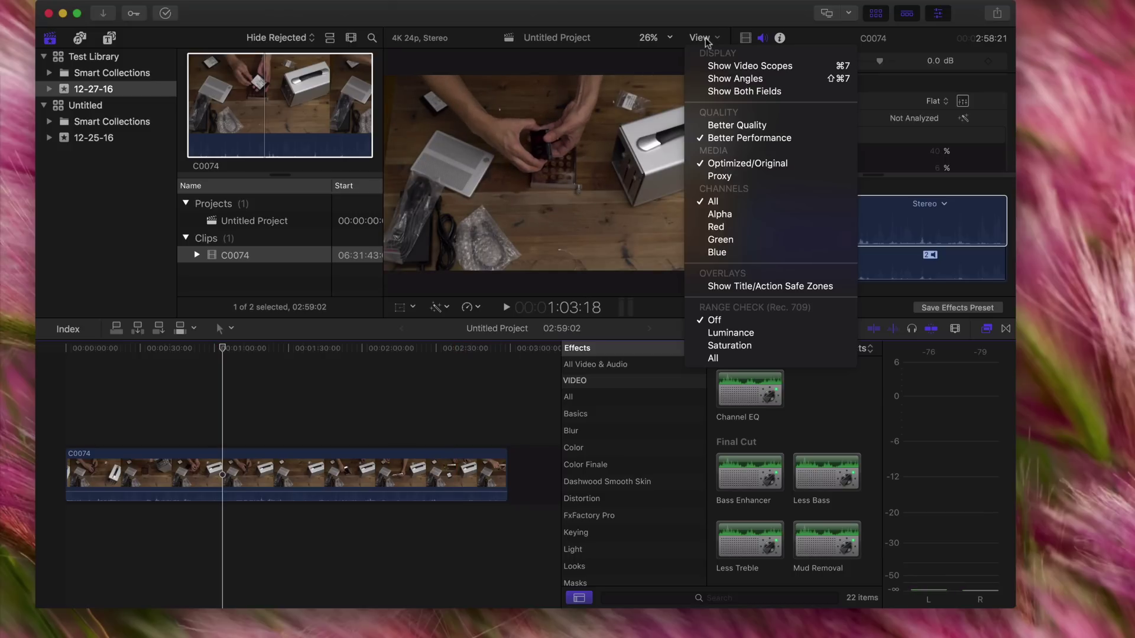
{"action": "left_click", "coordinate": [717, 176]}
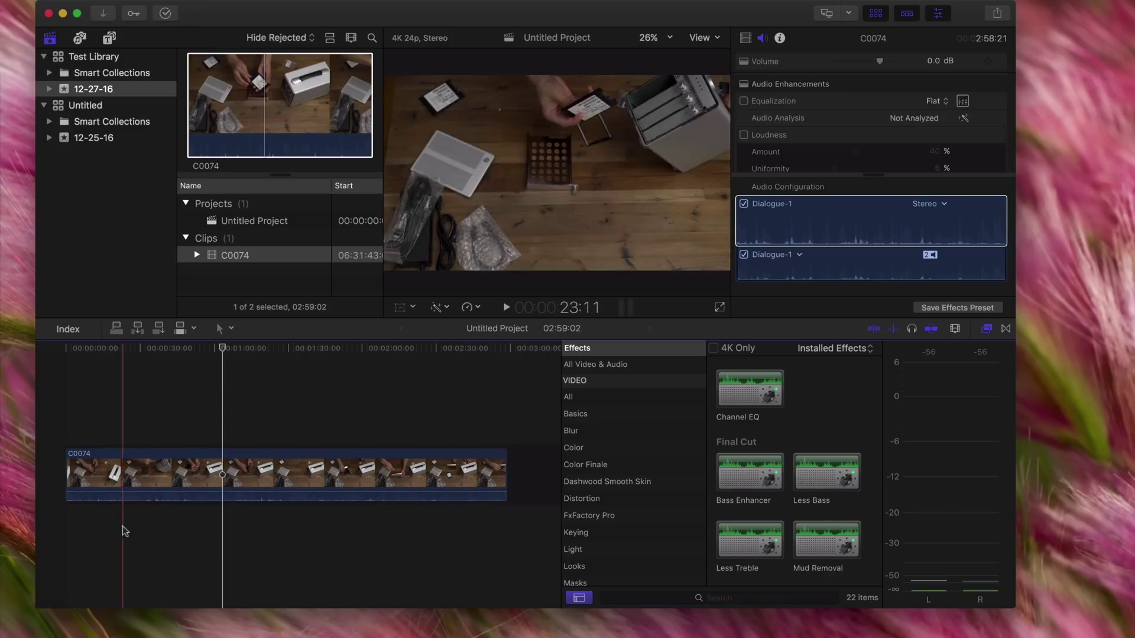
{"action": "left_click", "coordinate": [91, 531]}
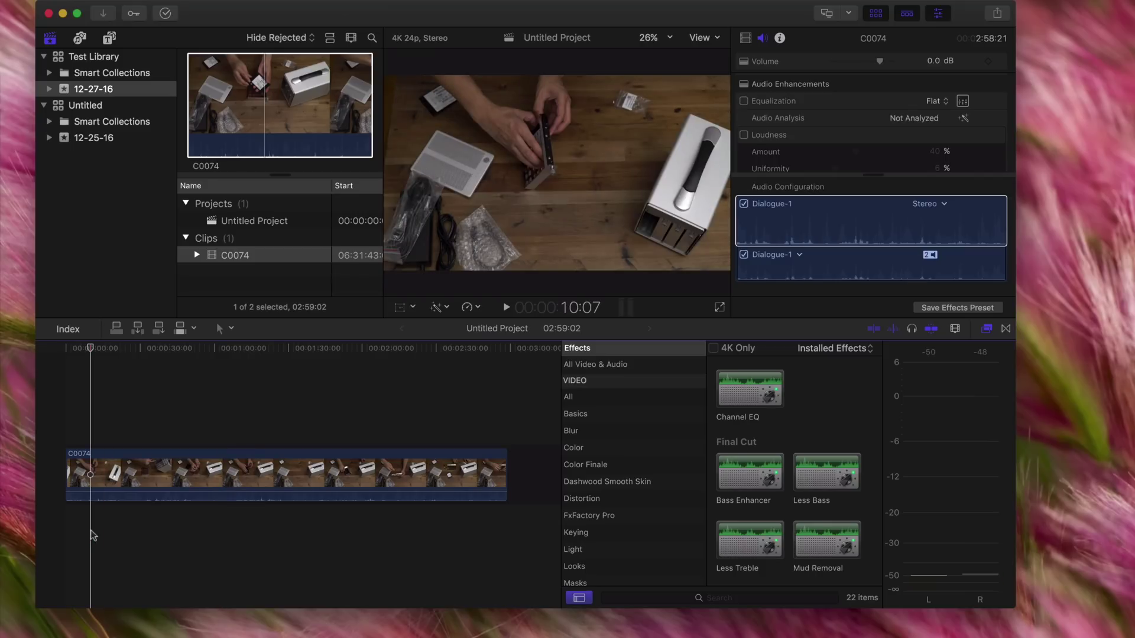